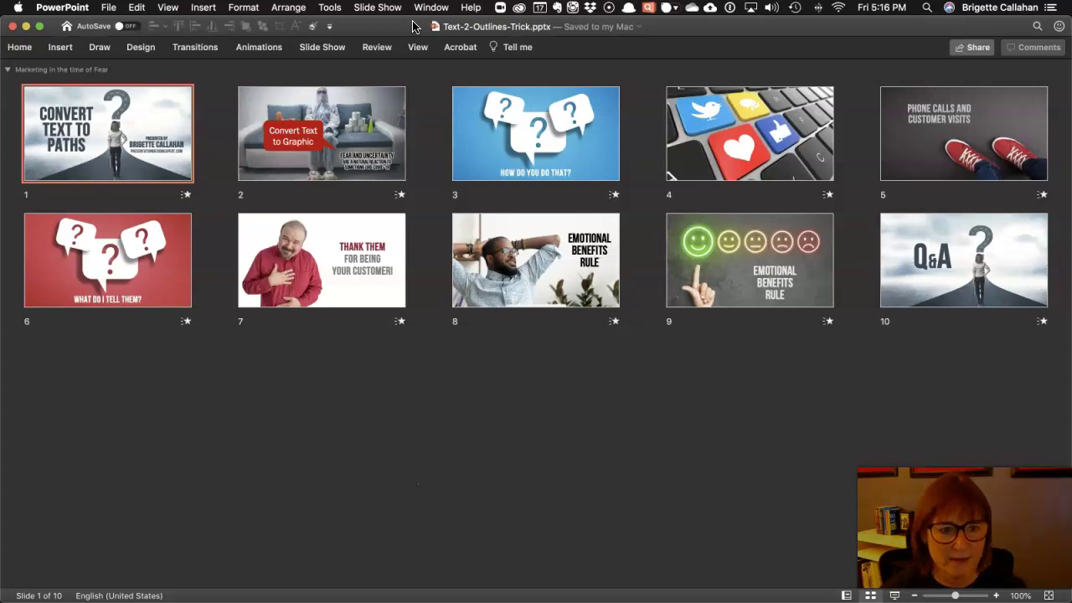
- Zoom slide 2 to 108% and delete the stray space in 'AN D' in the caption
double_click(333, 145)
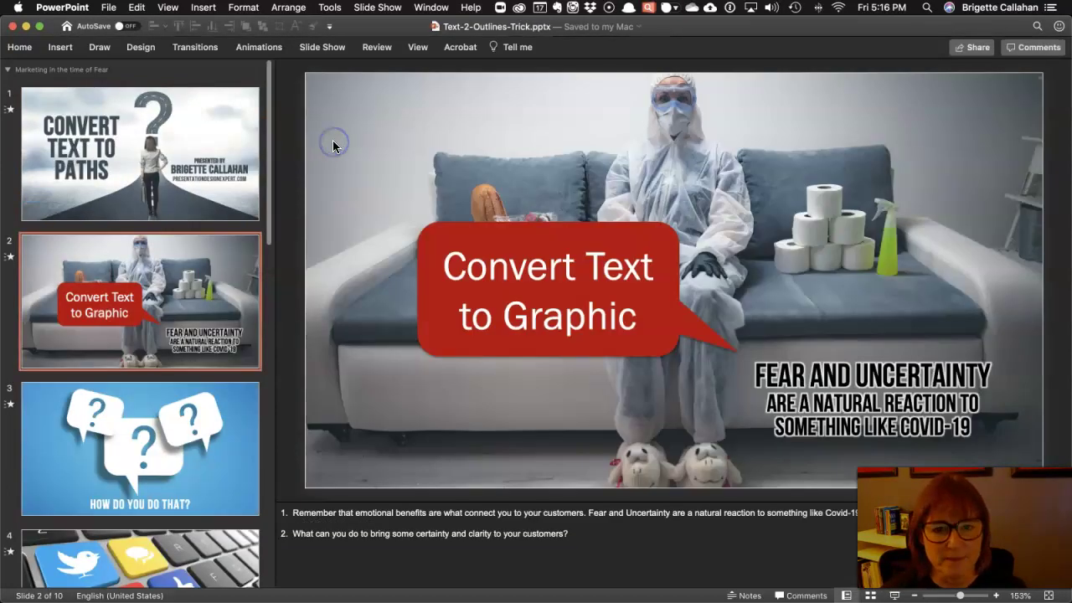
drag(960, 596, 955, 595)
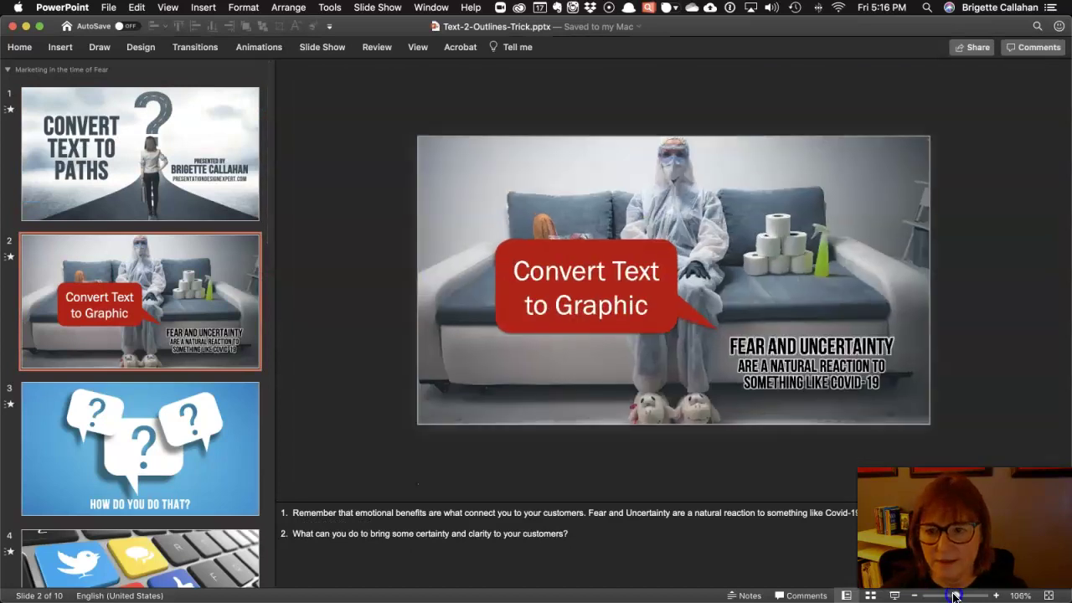
drag(760, 345, 862, 385)
click(784, 345)
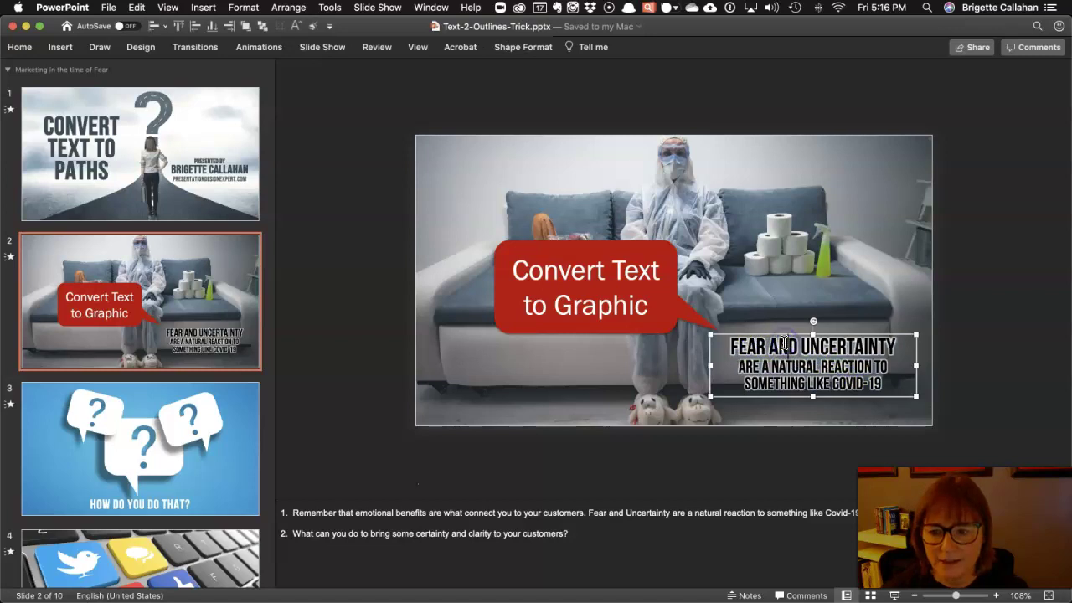
key(BackSpace)
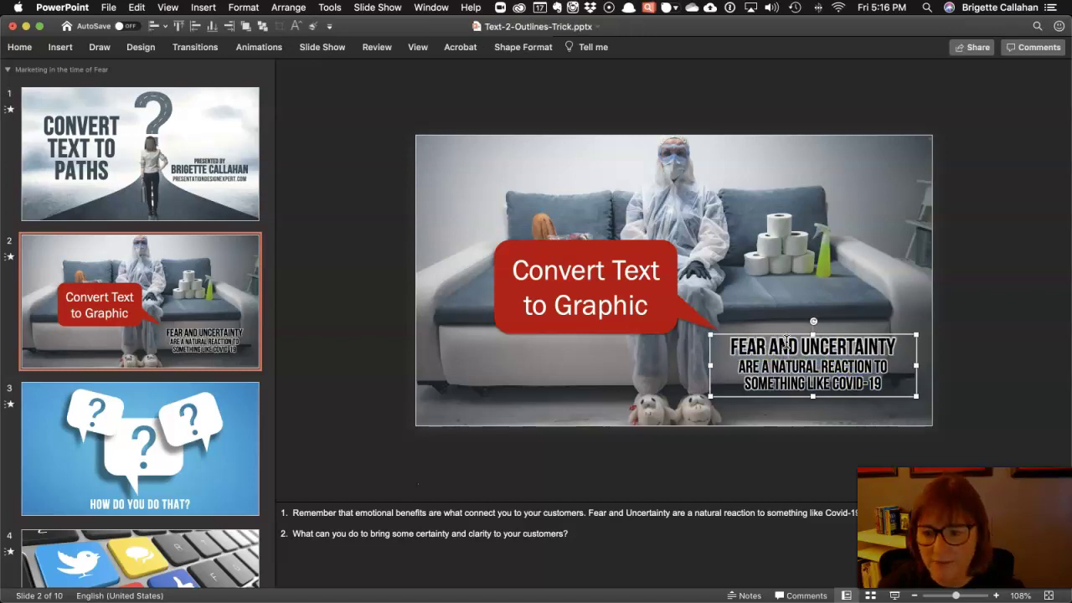
click(1009, 267)
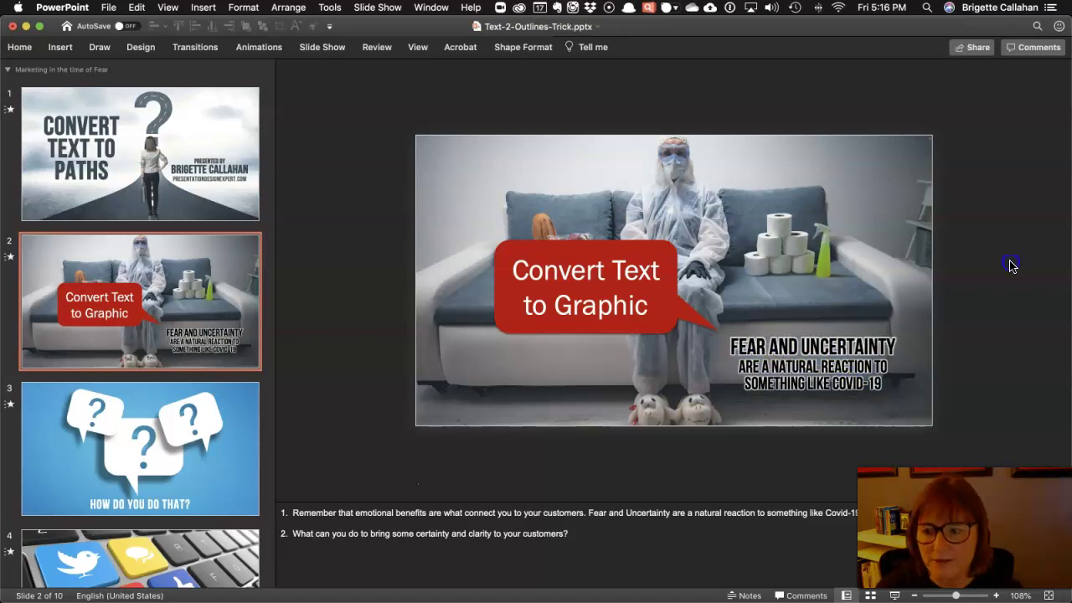
click(751, 350)
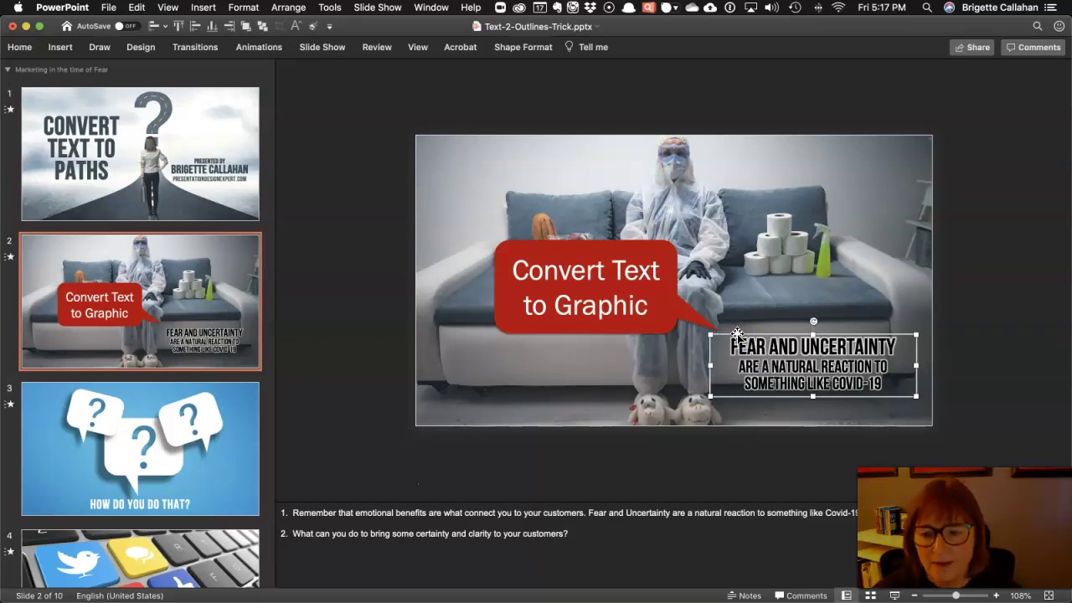
- Export the caption text box as Picture1.png and drag it from the desktop over the caption
right_click(737, 334)
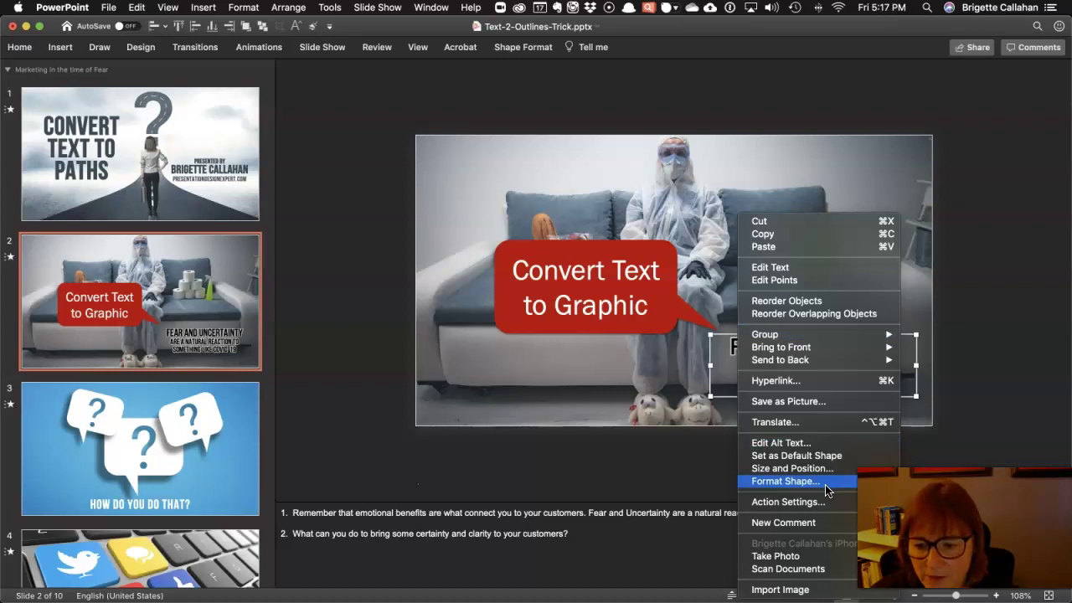
click(801, 401)
drag(1068, 396, 893, 383)
click(981, 284)
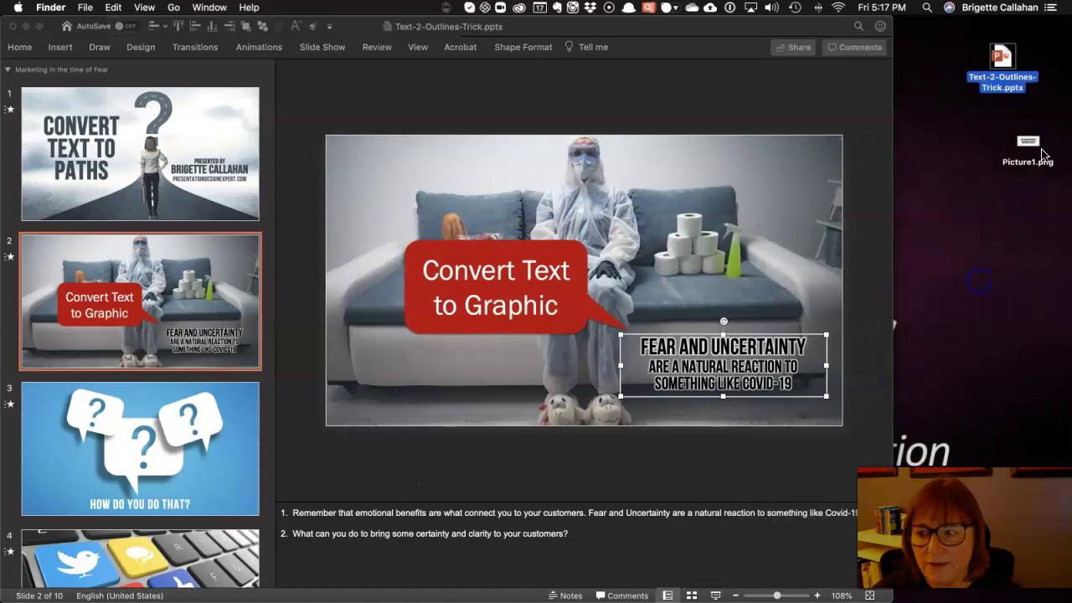
drag(1028, 144, 661, 172)
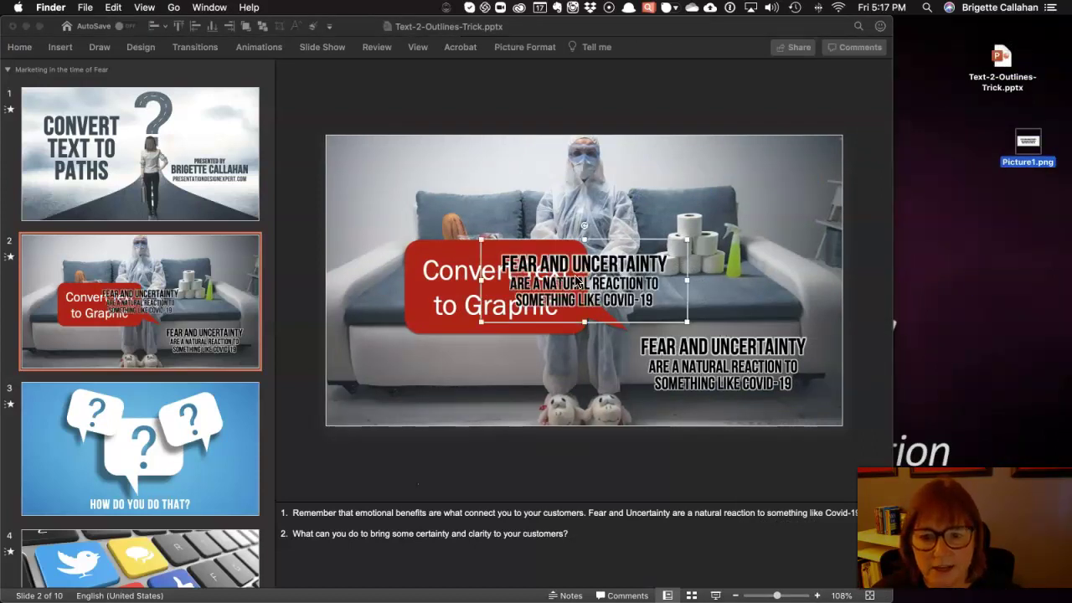
drag(572, 260, 712, 342)
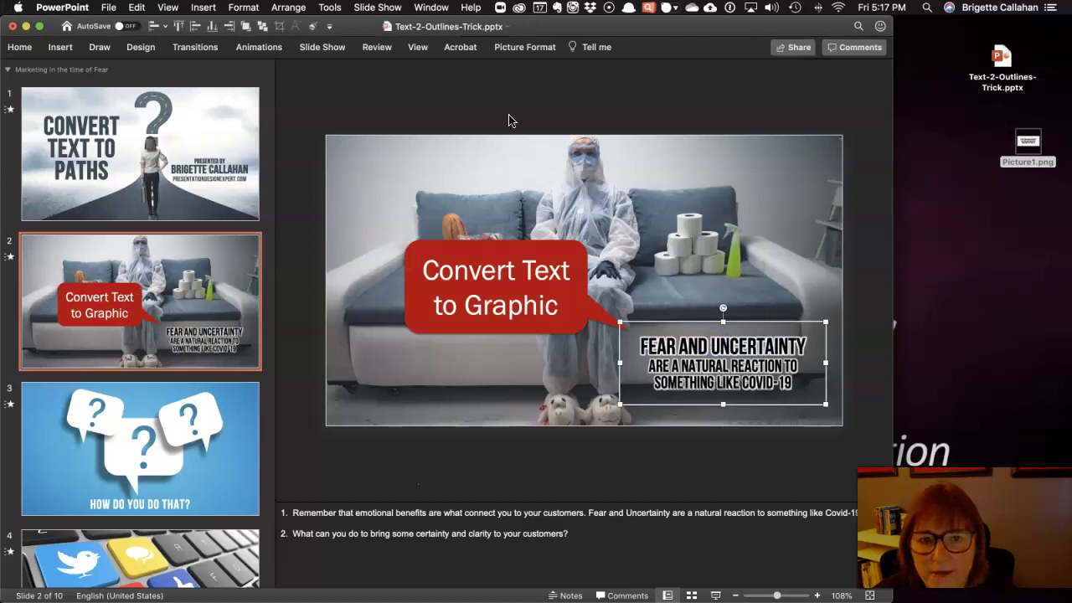
- Send the Convert Text to Graphic layer backward in the 3-D Reorder Objects view
click(292, 9)
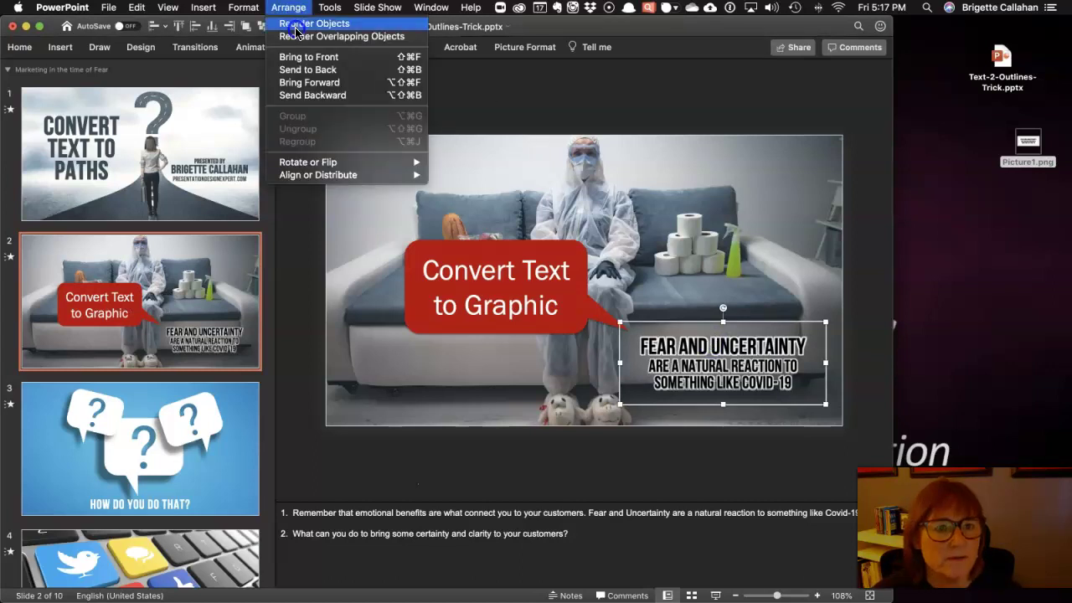
click(306, 23)
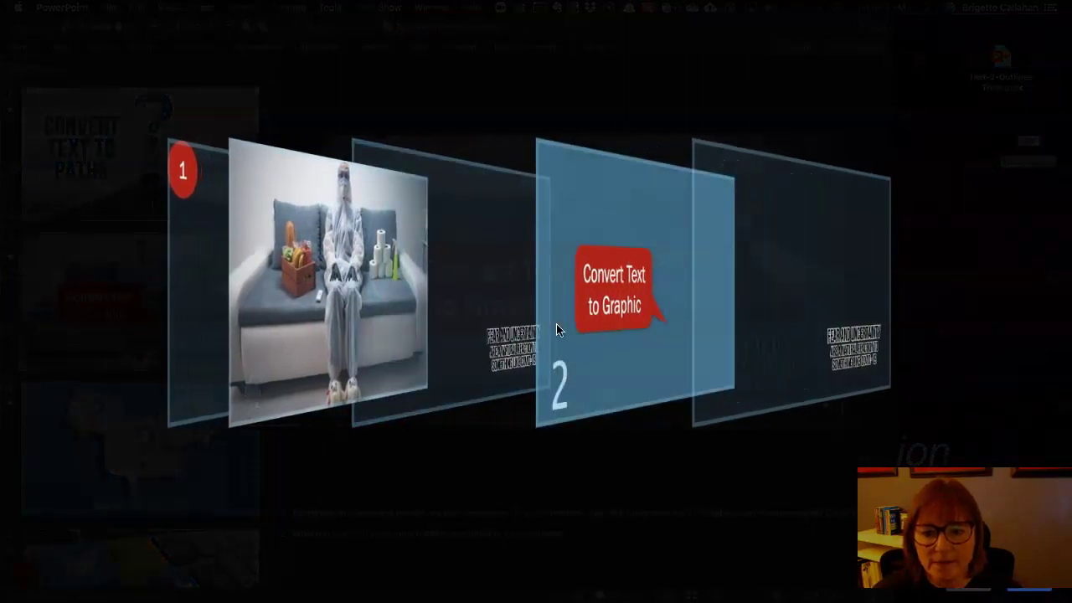
drag(556, 323, 478, 299)
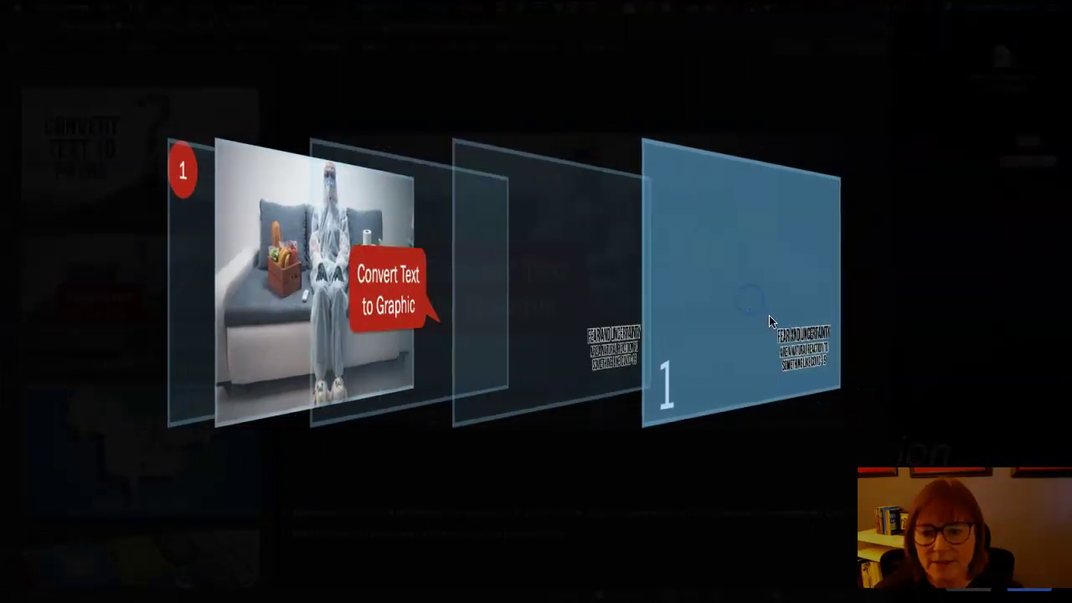
key(Return)
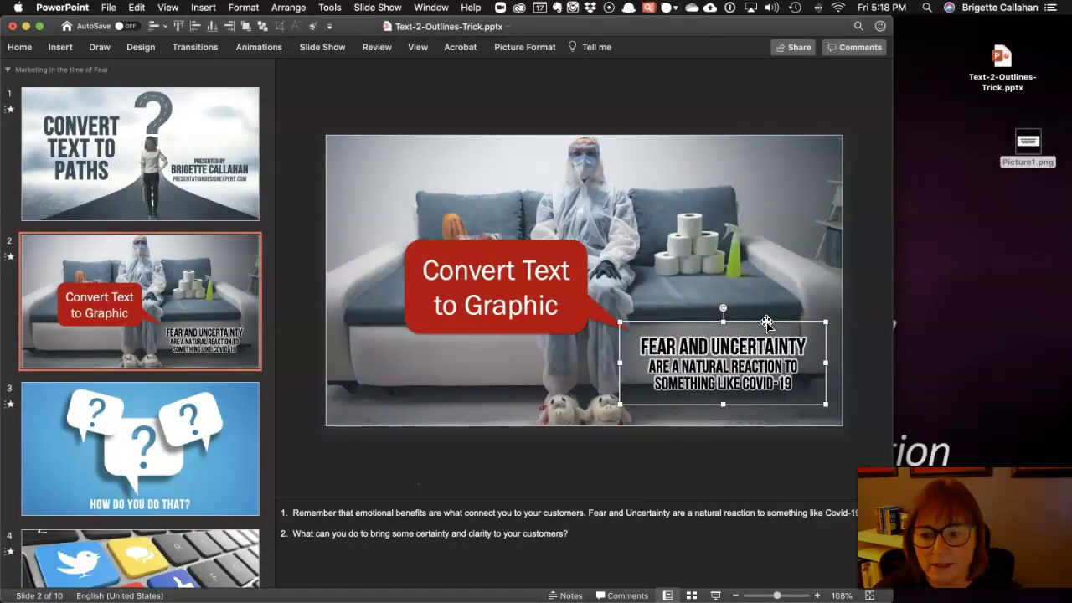
- Move the editable FEAR AND UNCERTAINTY text box off the slide to the right
drag(633, 332, 879, 304)
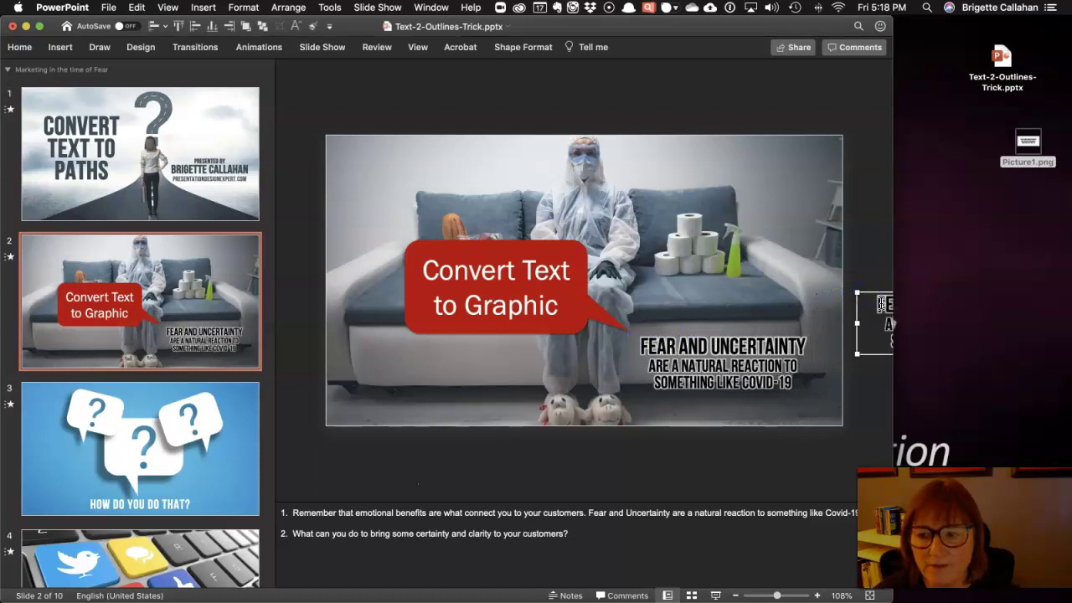
scroll(880, 304, right, 5)
click(701, 259)
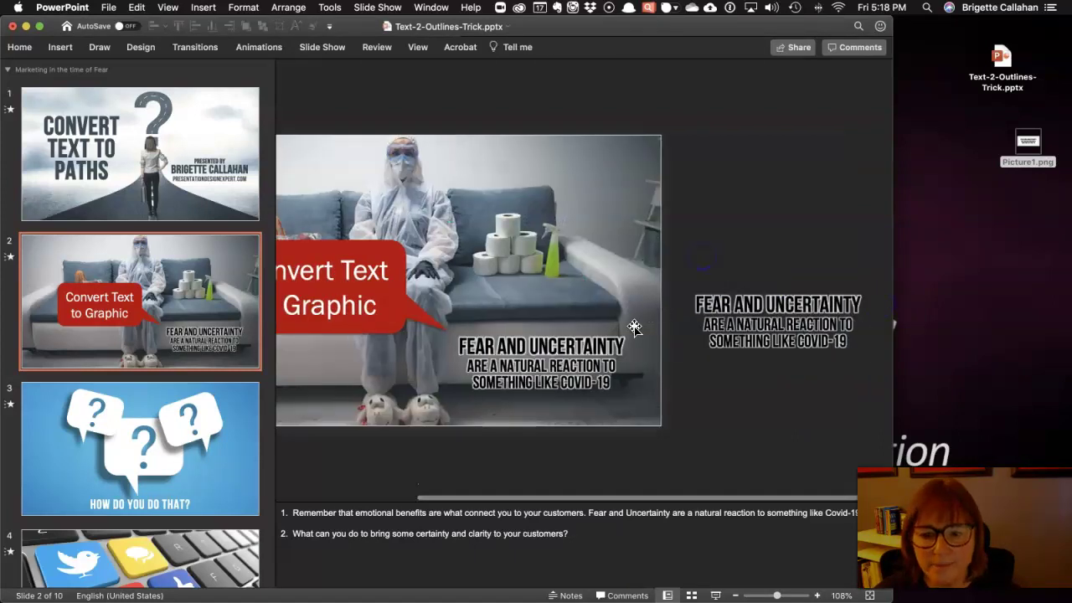
scroll(634, 327, left, 3)
- Delete the red Convert Text to Graphic callout from slide 2
click(614, 349)
click(771, 223)
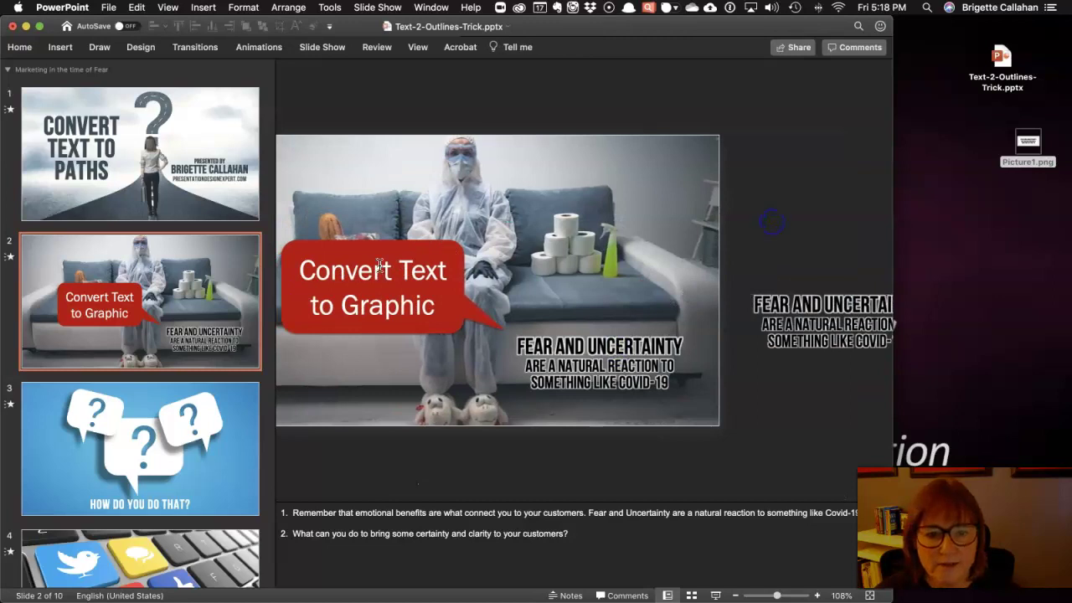
click(356, 246)
key(Delete)
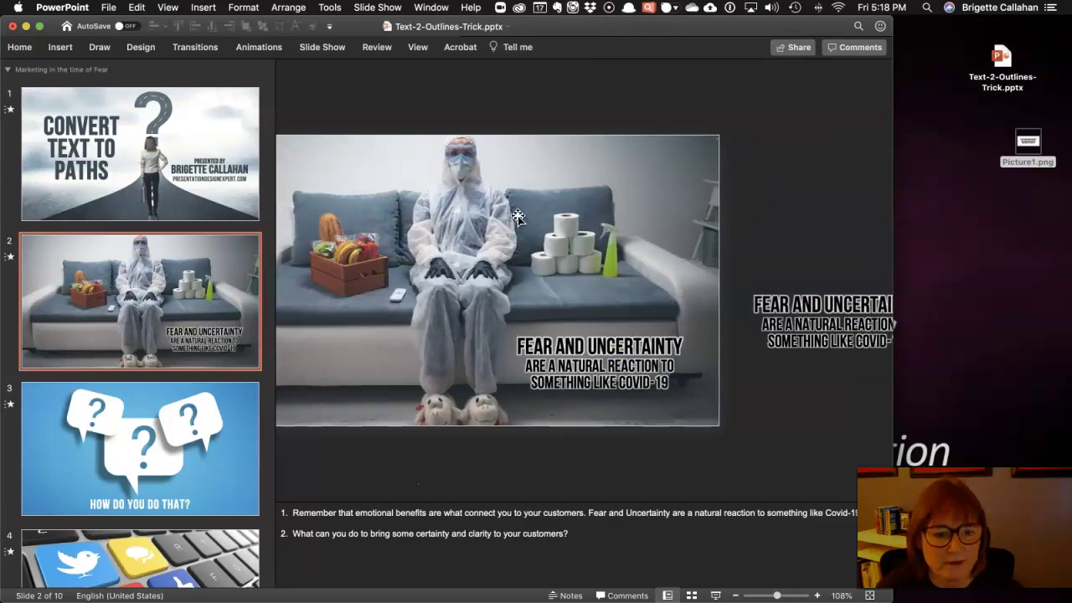
- Switch to Slide Sorter, select slide 8, and widen the window to full screen width
click(691, 595)
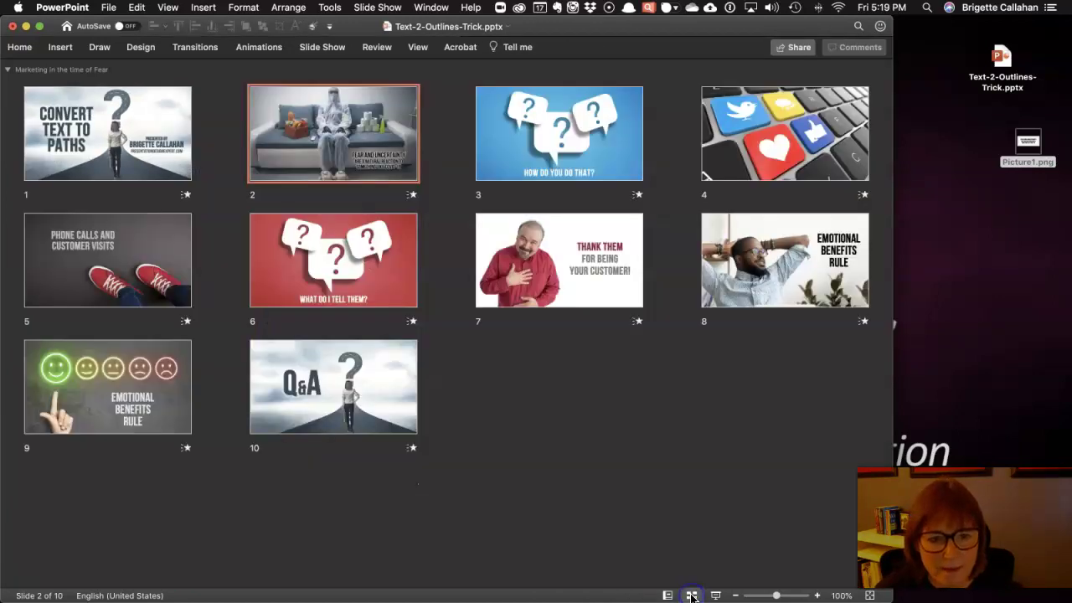
click(458, 411)
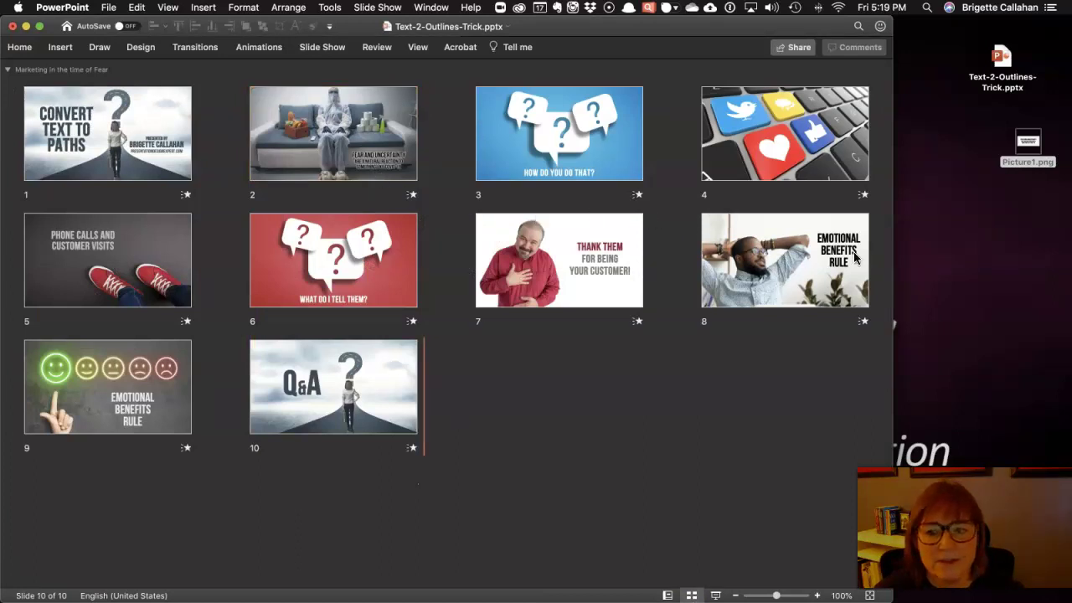
click(827, 251)
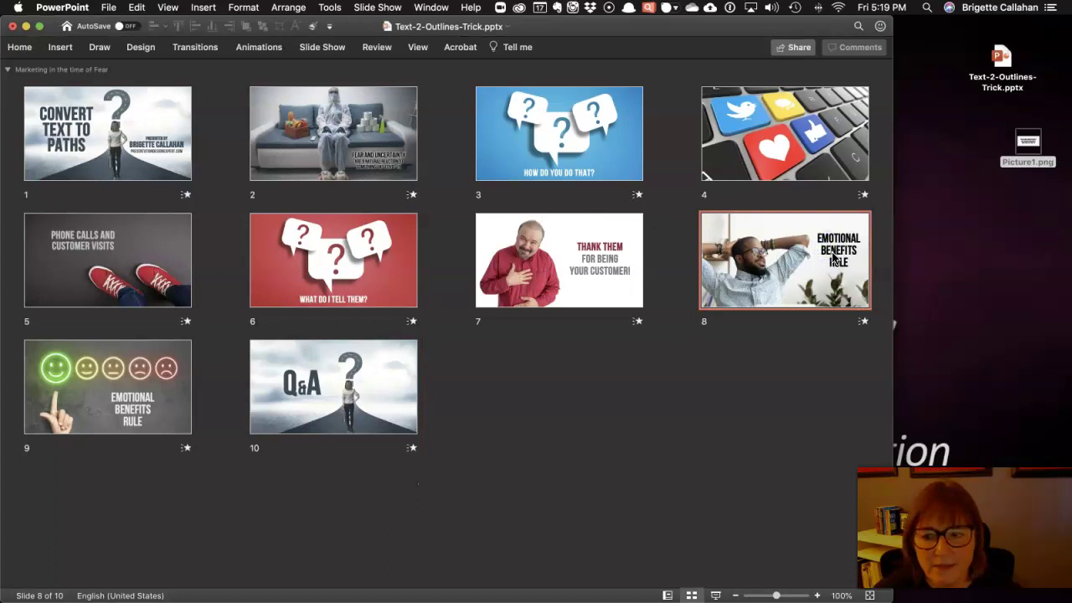
drag(893, 260, 1068, 263)
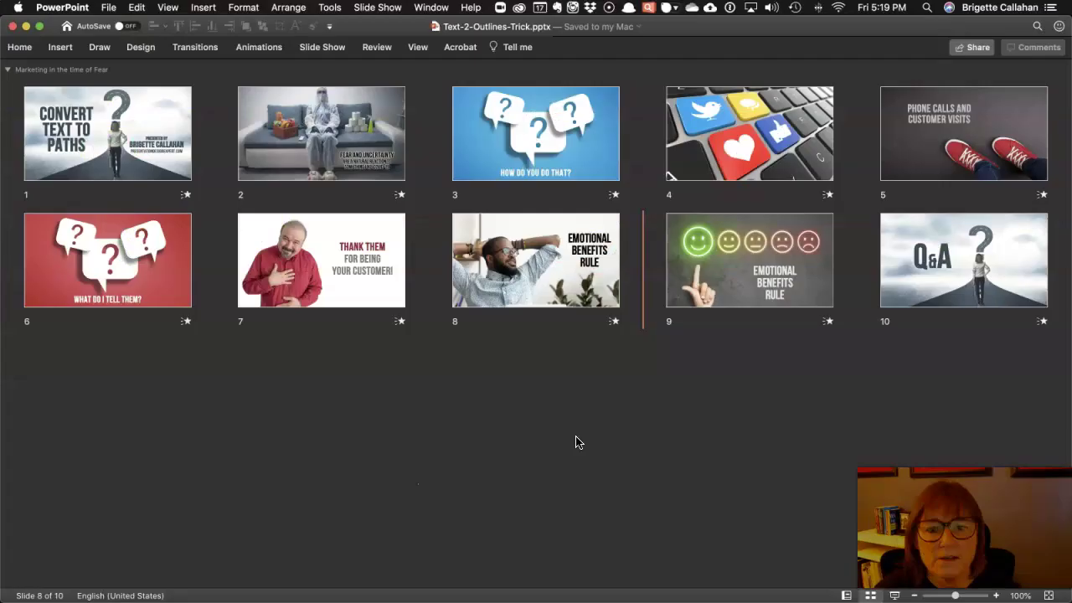
- Check the transitions: Fade on slide 8, Morph on slide 9
click(697, 262)
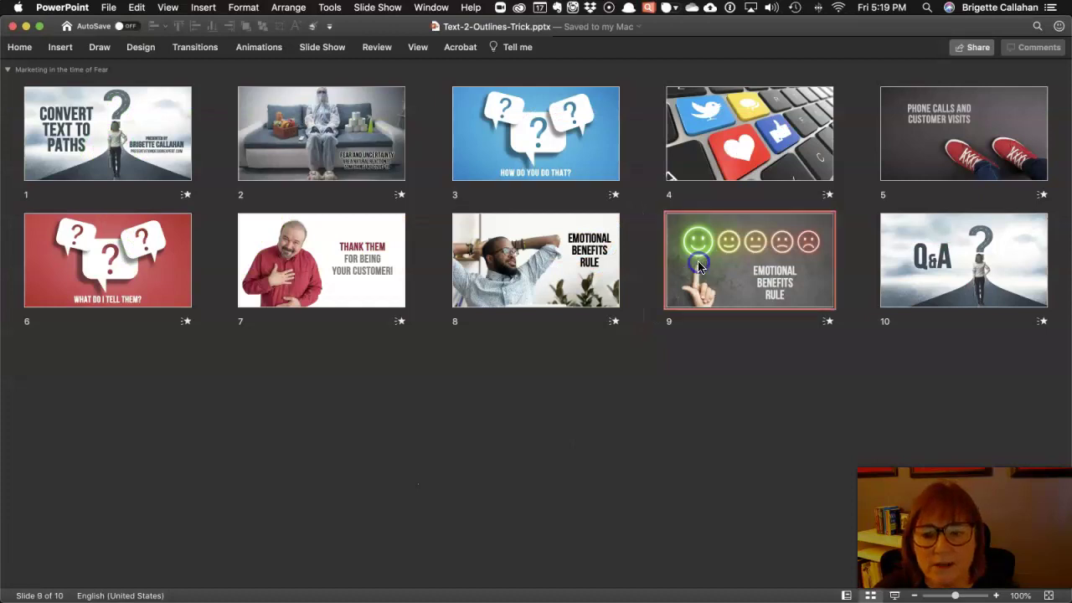
click(196, 48)
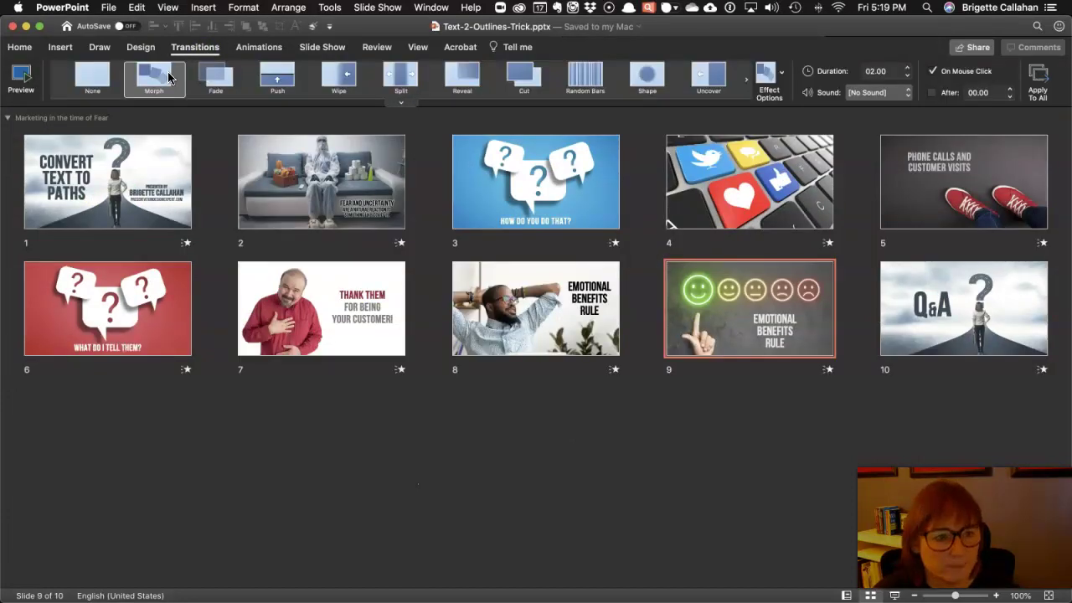
click(545, 373)
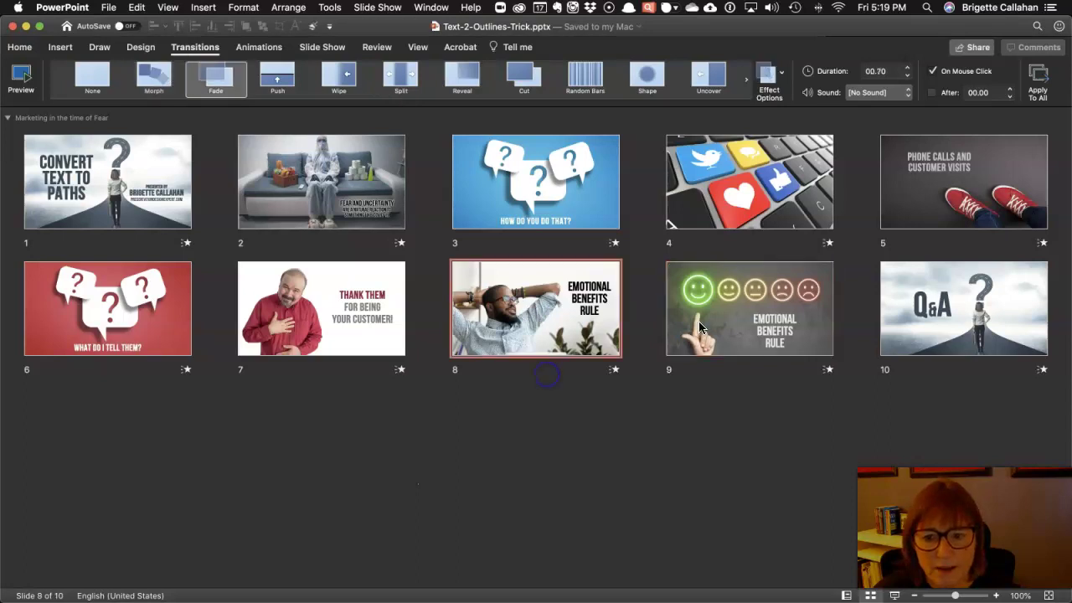
click(727, 303)
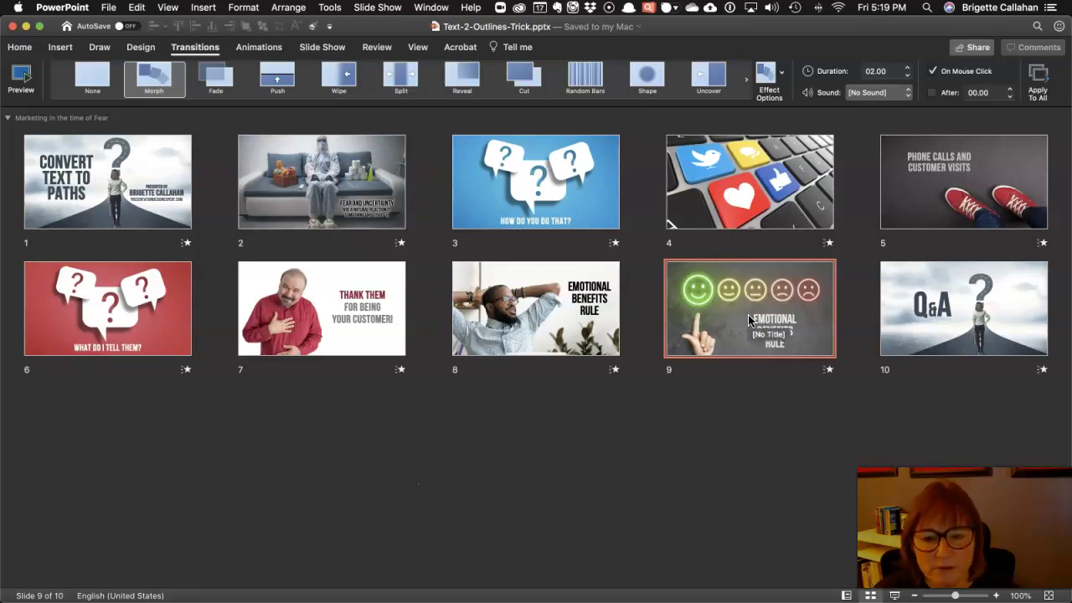
- Open slide 8 for editing and select its EMOTIONAL BENEFITS RULE title box
click(557, 293)
double_click(557, 294)
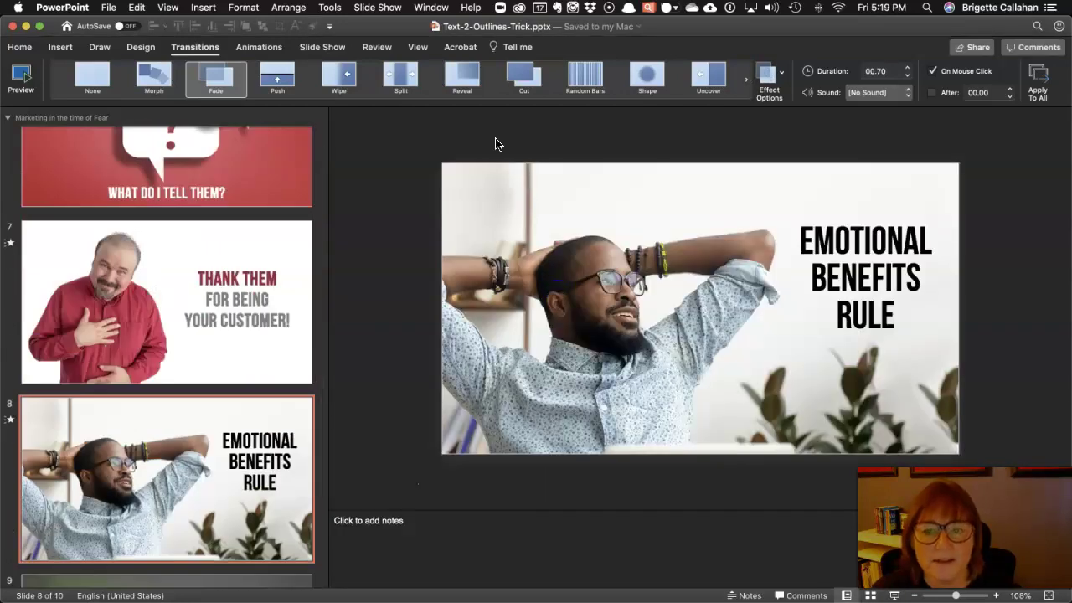
click(841, 243)
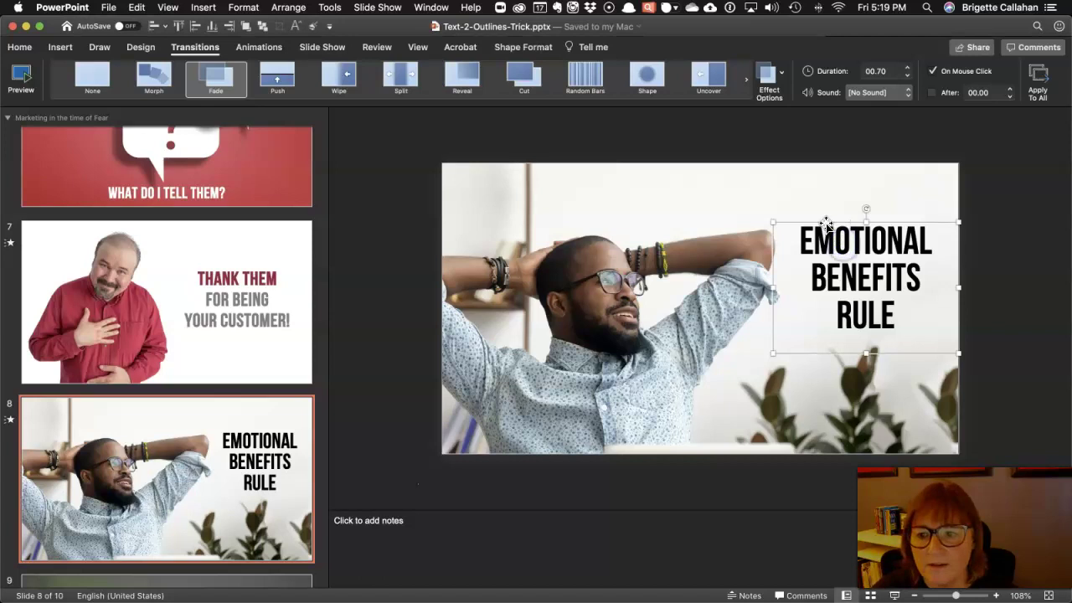
click(20, 48)
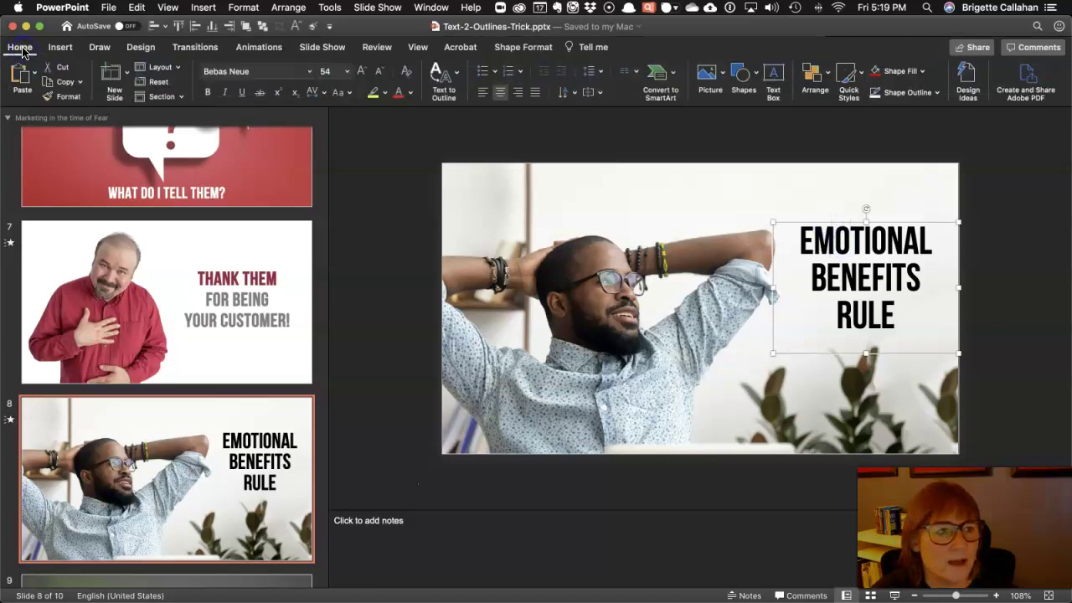
- Run Text to Outline on the title with 'Keep and move off slide' chosen
click(443, 76)
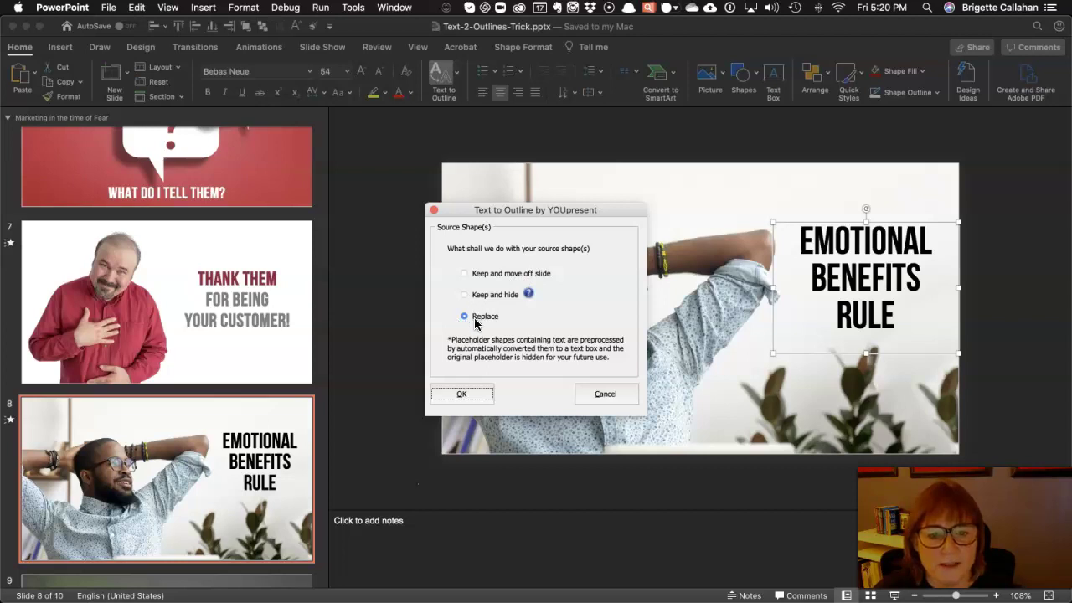
click(491, 274)
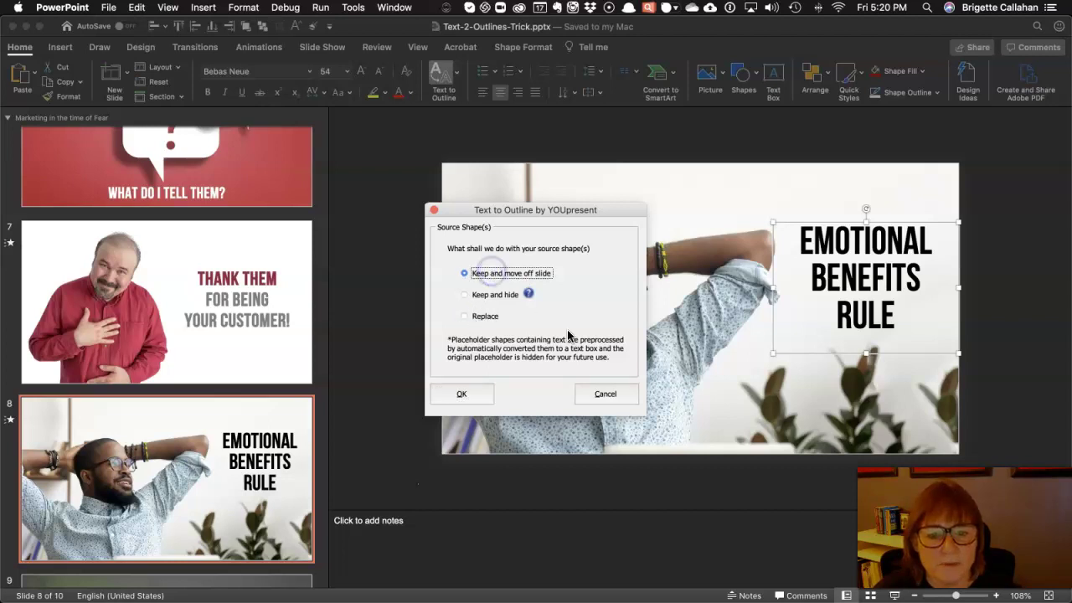
- Confirm the conversion and open Format Shape for the BENEFITS RULE outline shape
click(460, 398)
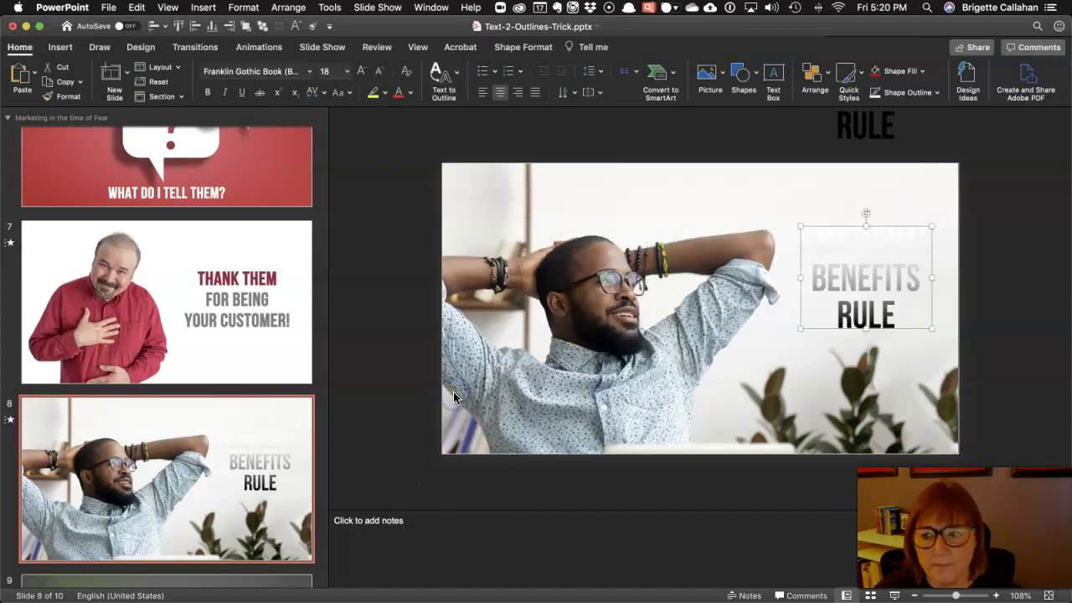
click(1037, 164)
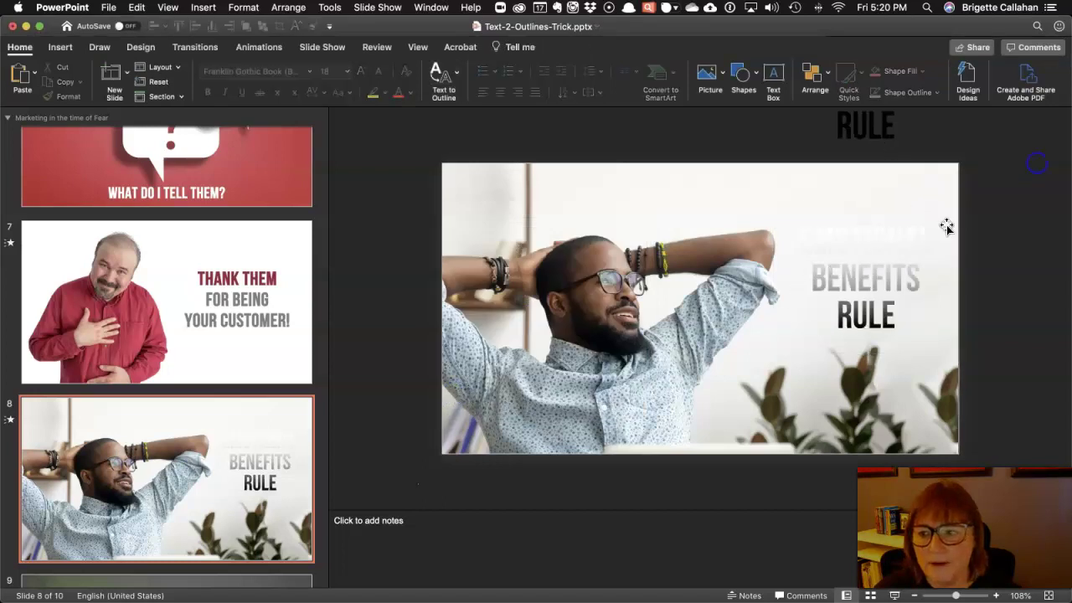
click(946, 226)
click(831, 234)
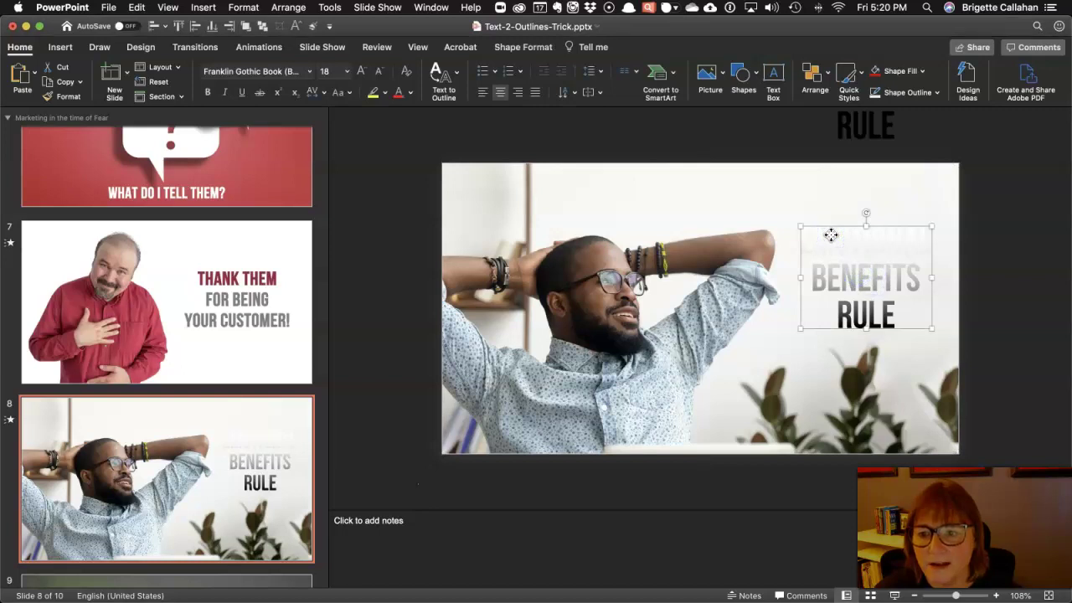
click(777, 137)
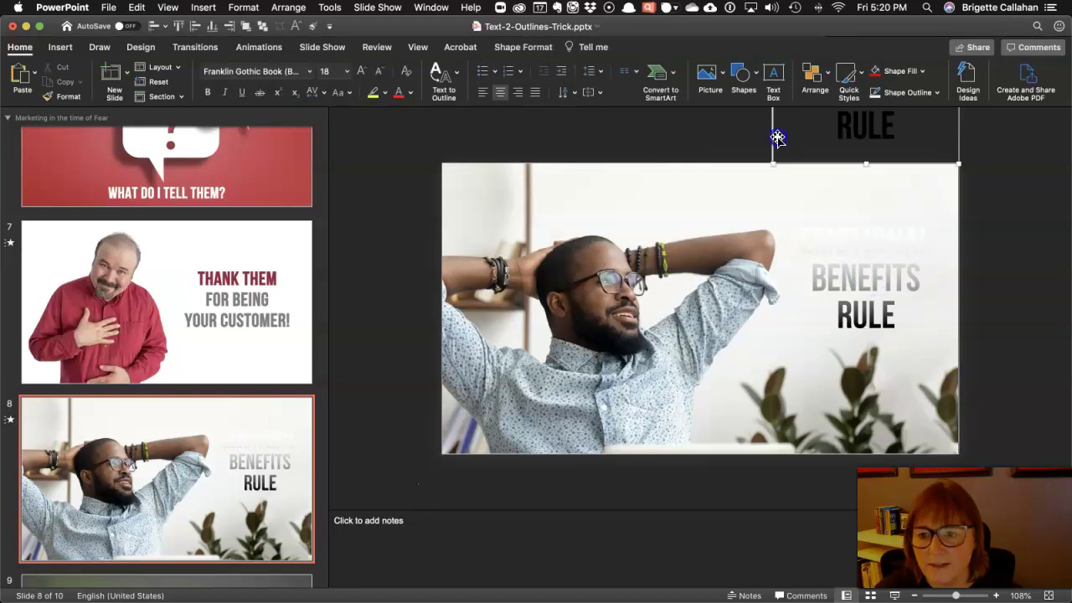
click(829, 242)
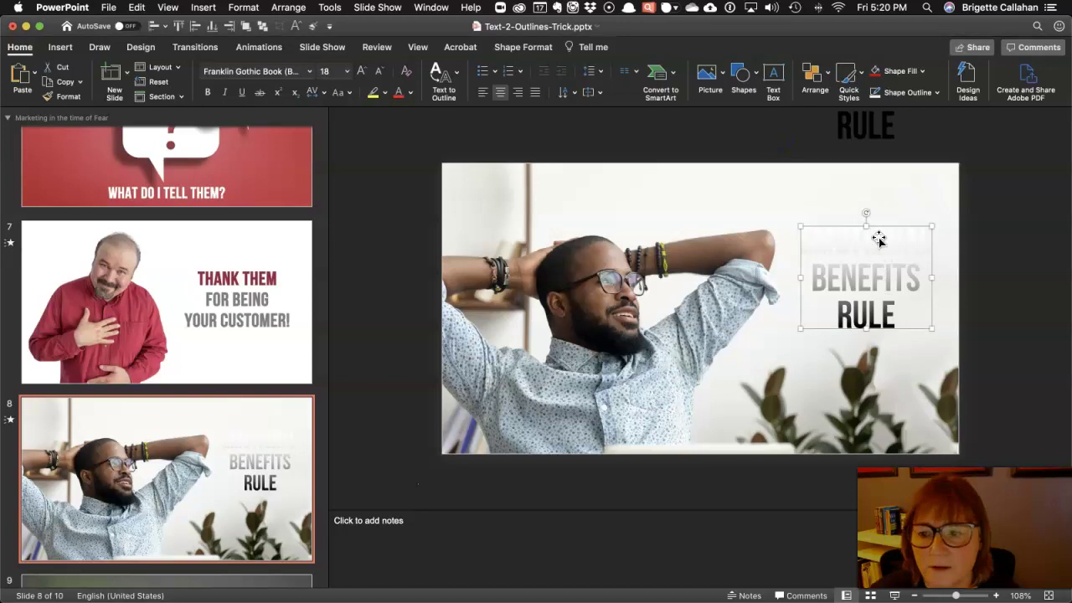
double_click(819, 228)
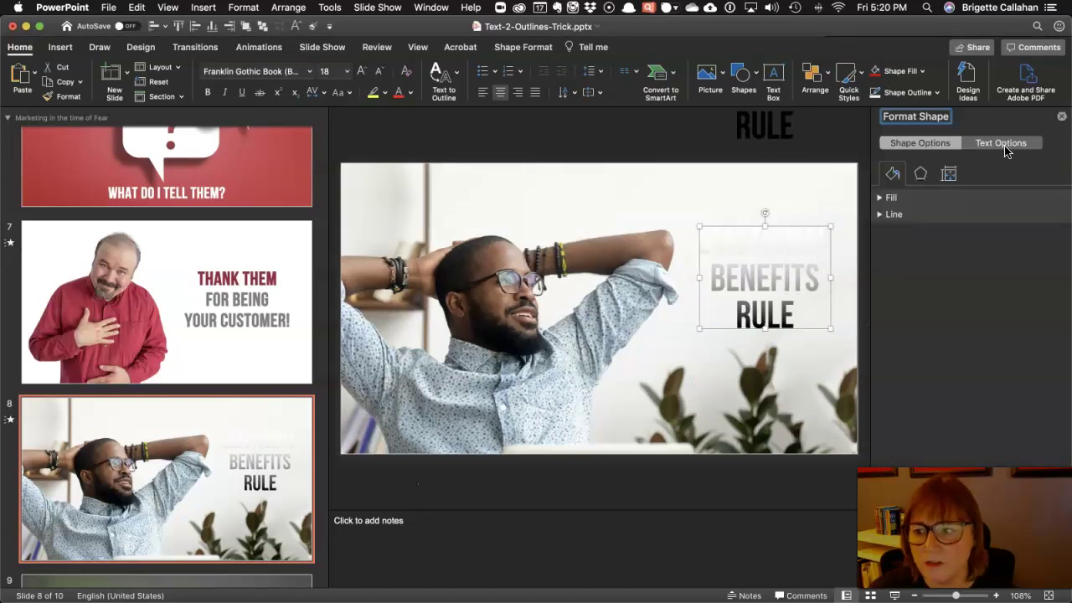
- Replace the outline lettering's gradient fill with a solid black fill
click(1015, 144)
click(900, 142)
click(890, 196)
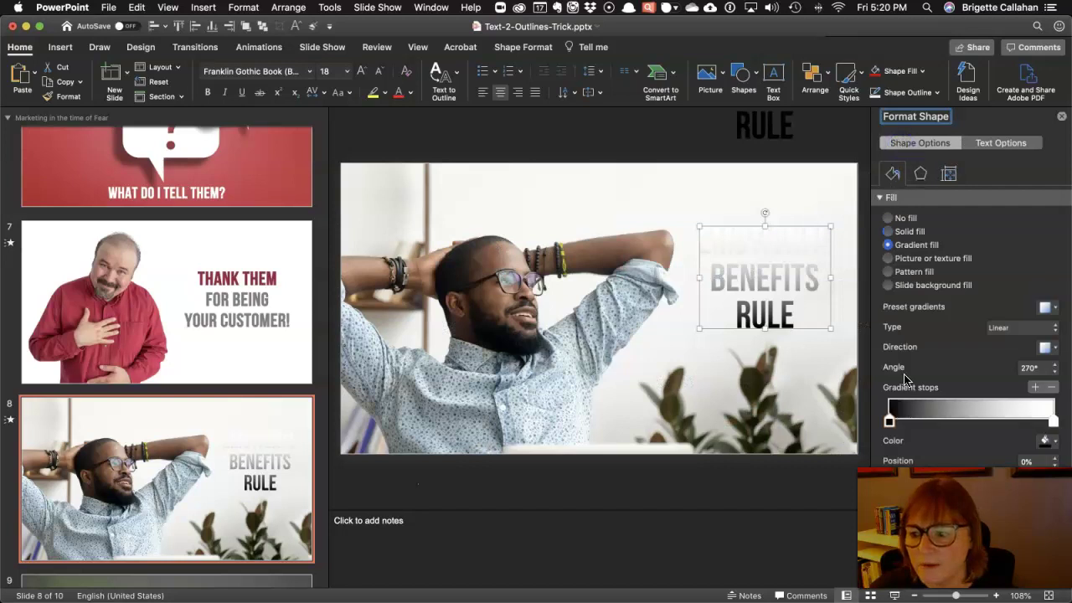
click(1053, 422)
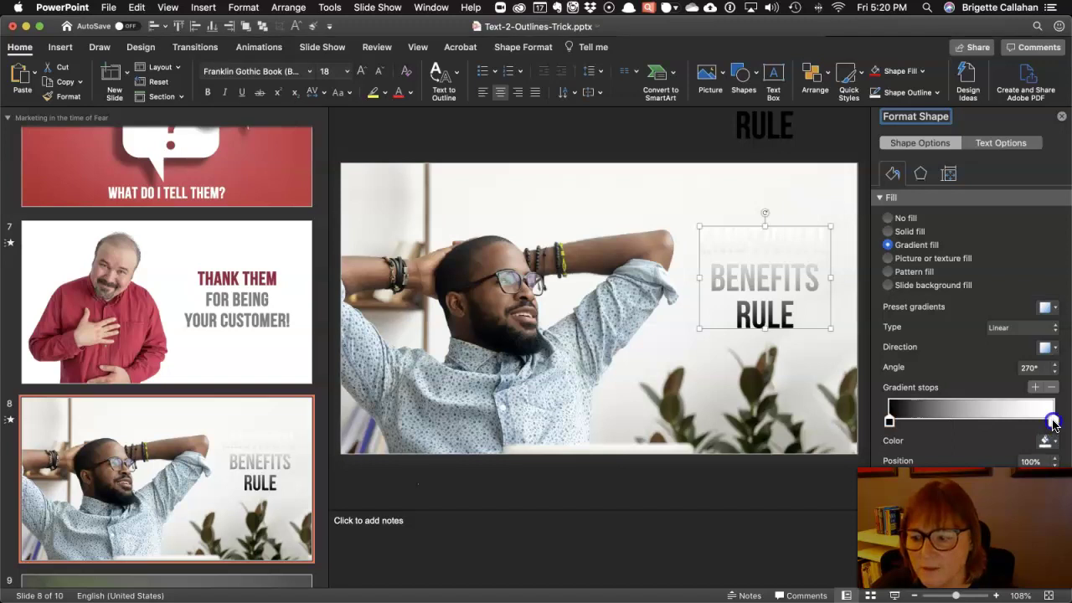
click(887, 232)
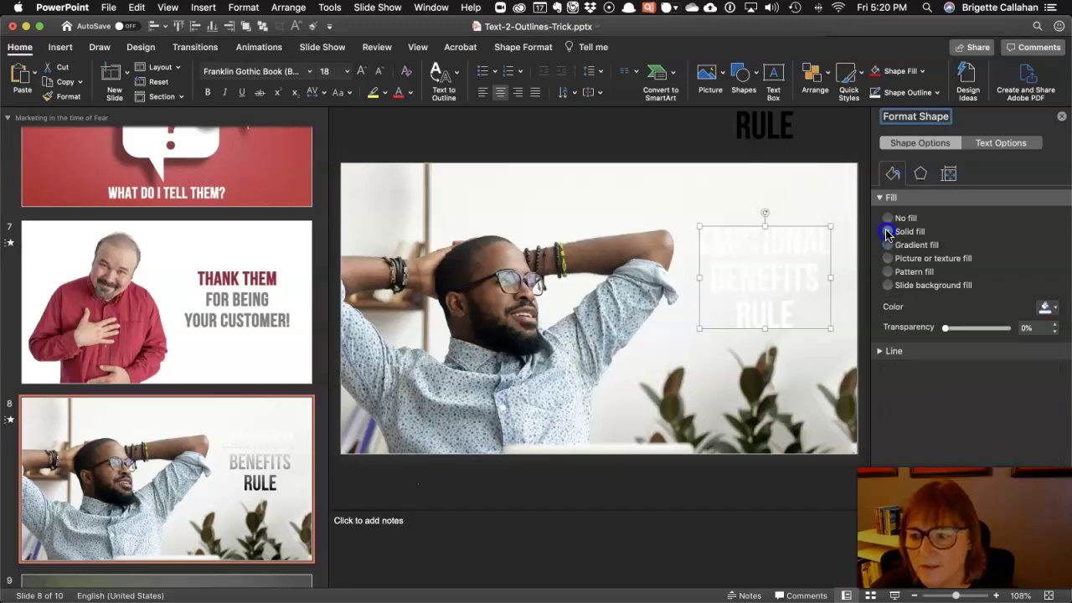
click(1052, 310)
click(962, 343)
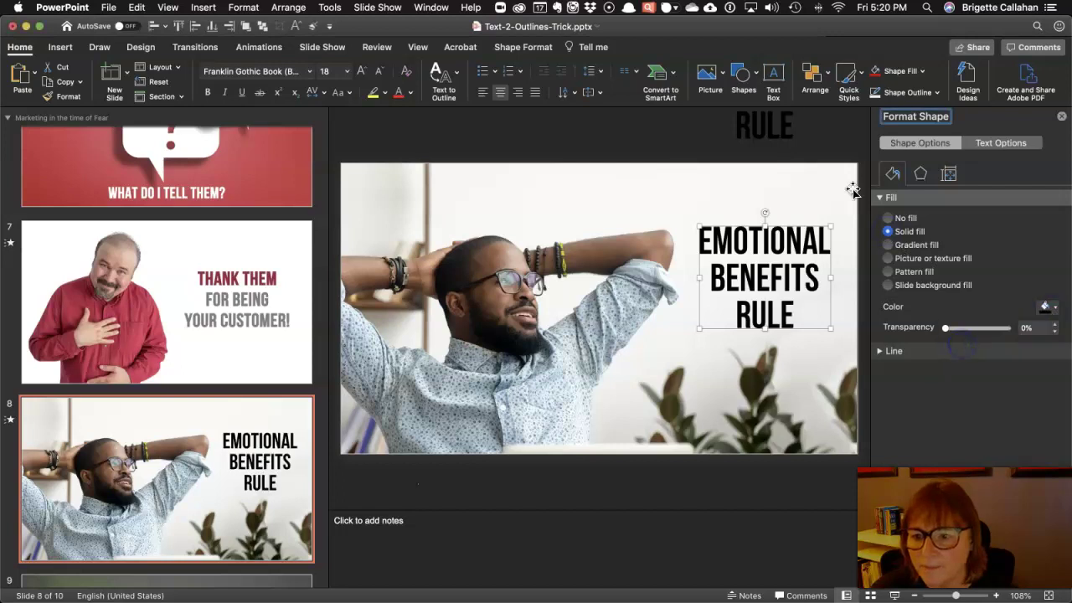
click(826, 135)
- Copy the outlined title from slide 8 and paste it over slide 9's white text
click(617, 143)
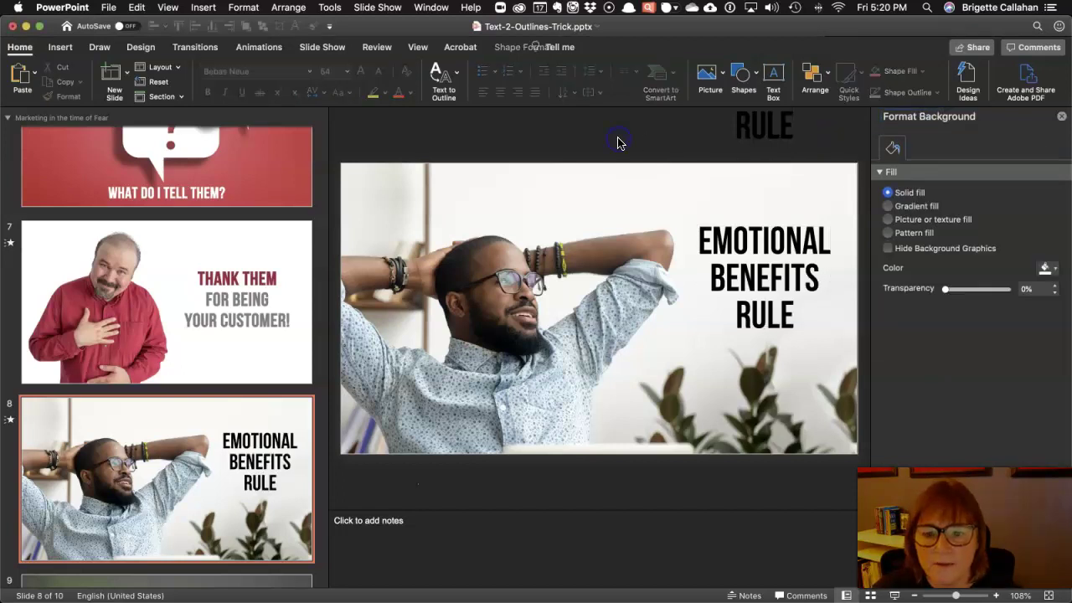
scroll(174, 580, down, 5)
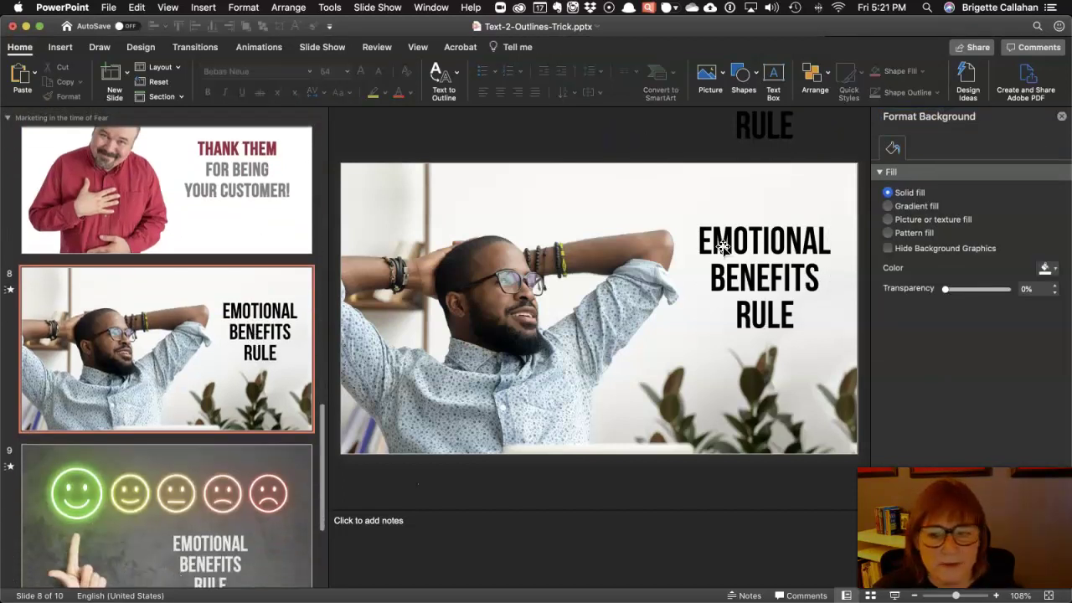
click(722, 243)
click(751, 237)
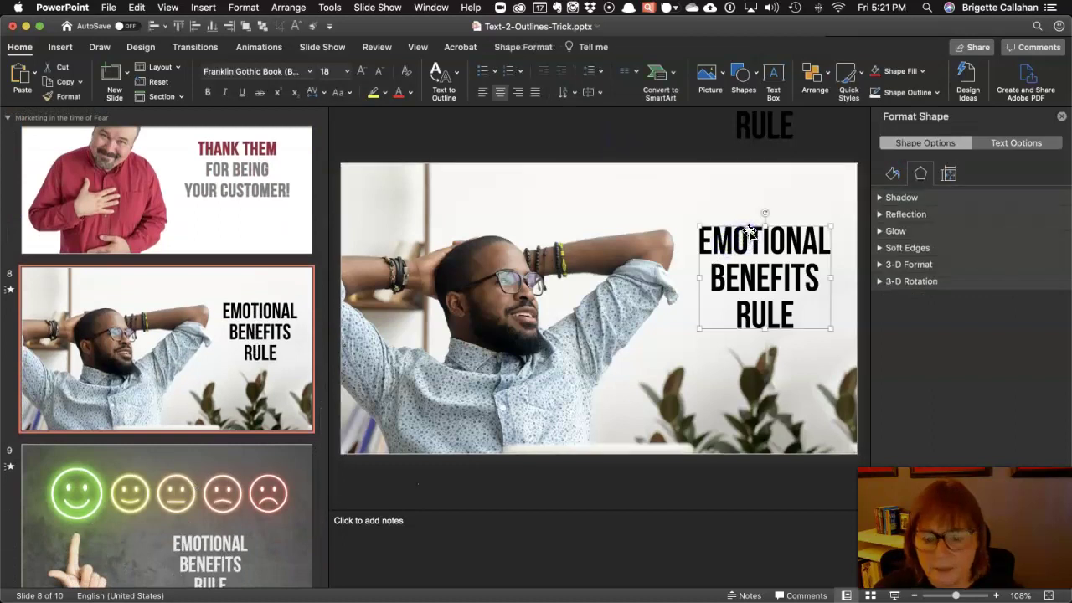
key(super+c)
click(207, 501)
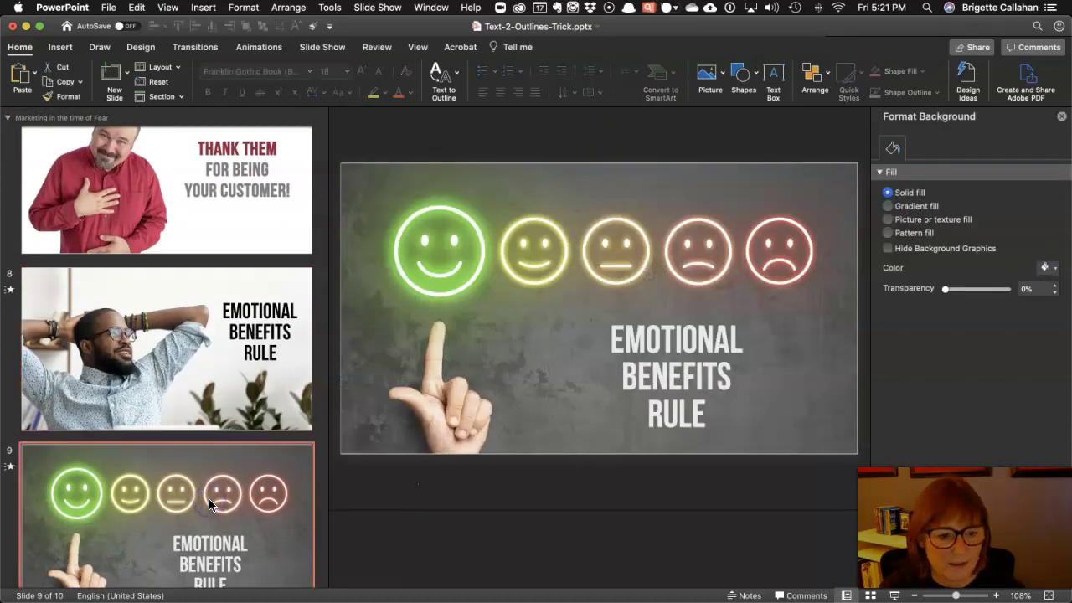
key(super+v)
drag(726, 234, 638, 328)
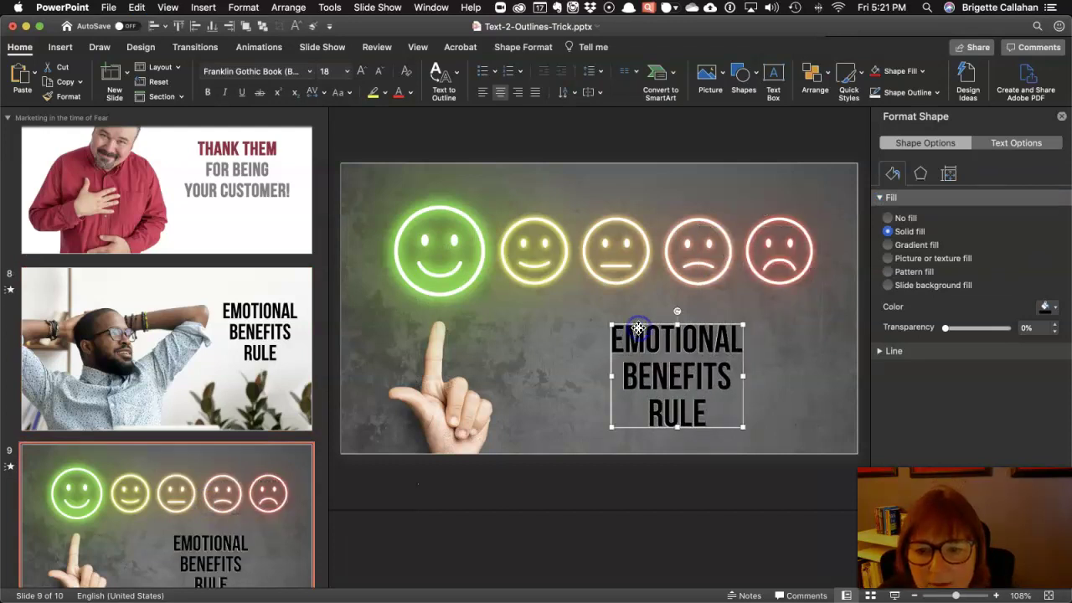
- Delete slide 9's original white EMOTIONAL BENEFITS RULE text box
shift+click(618, 250)
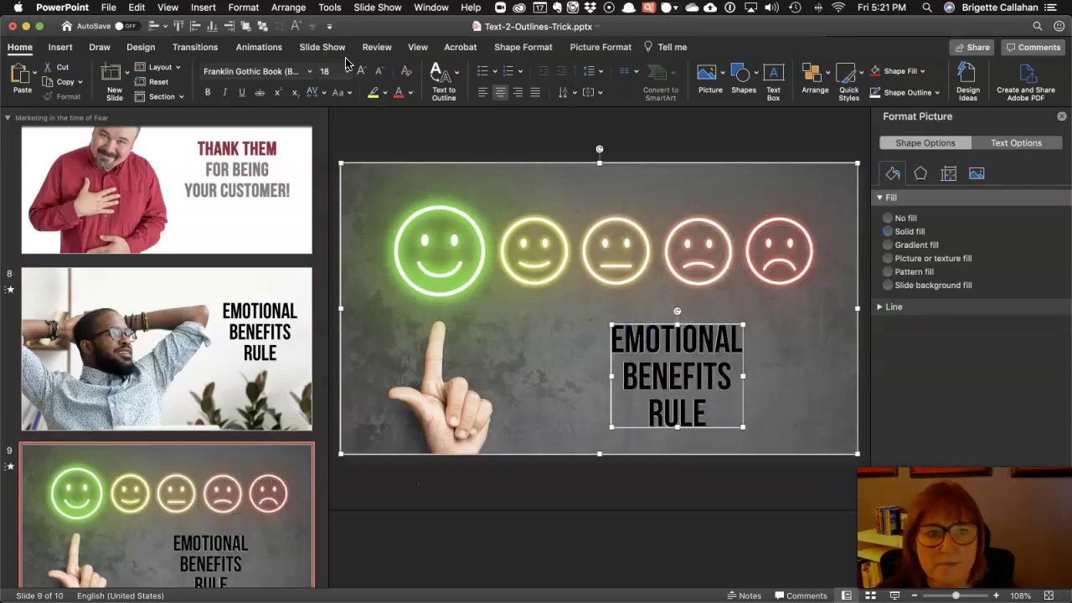
click(288, 7)
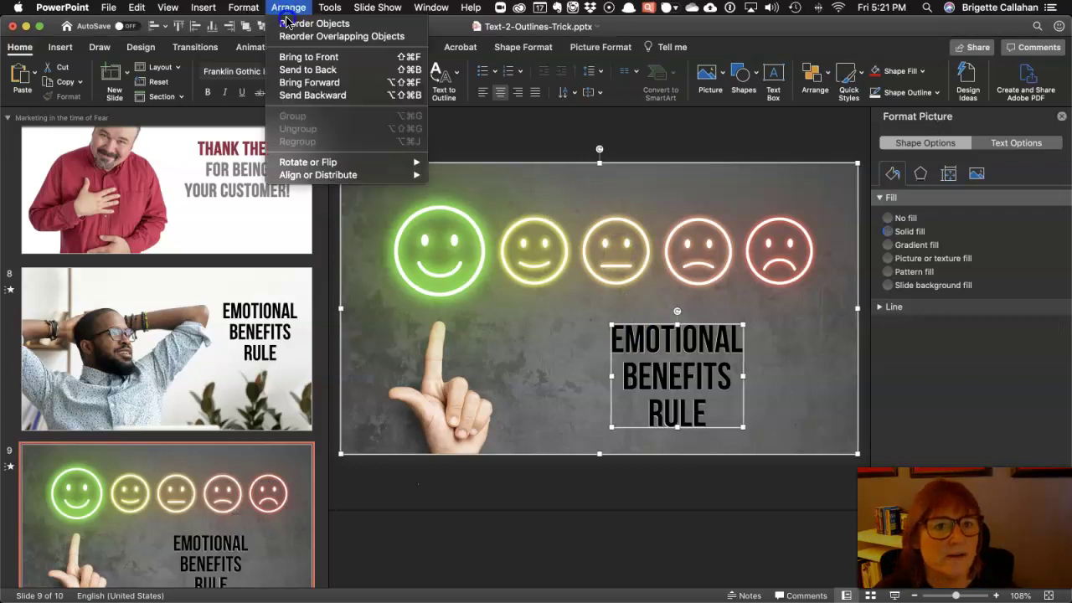
click(363, 98)
click(407, 143)
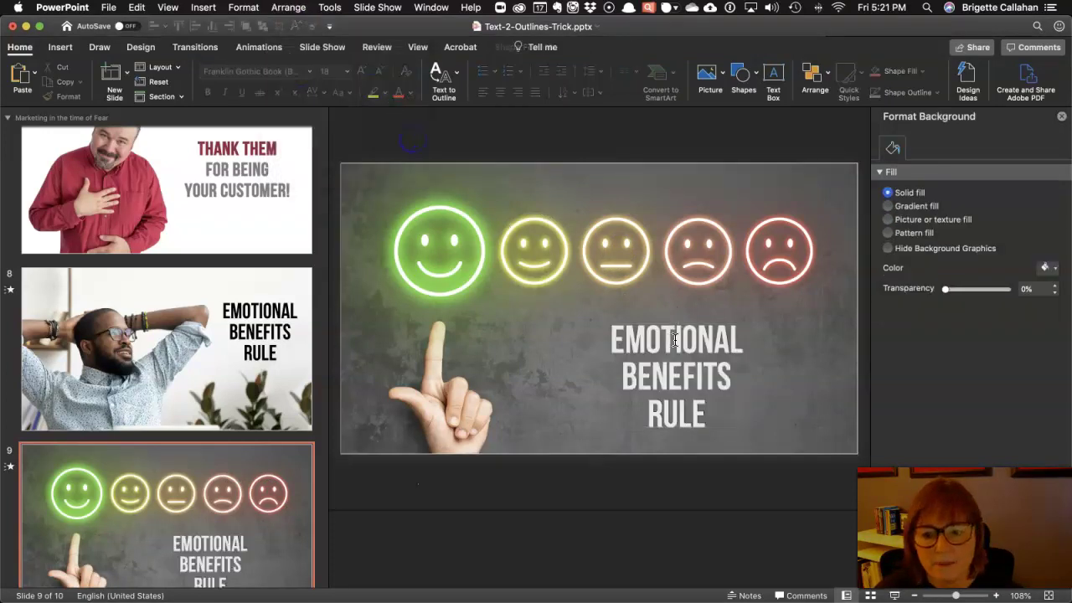
click(665, 321)
key(Delete)
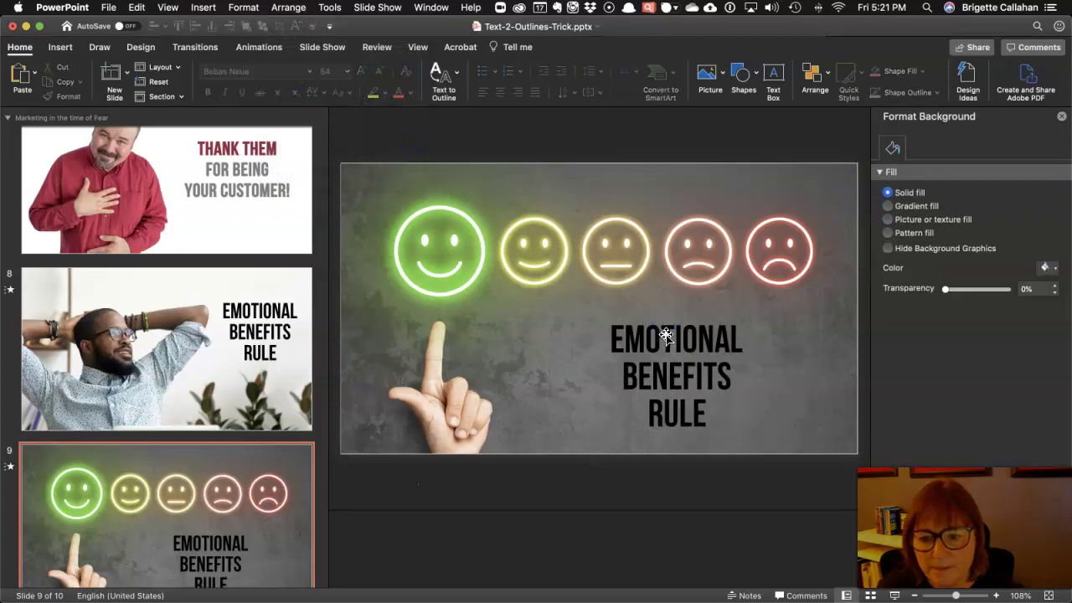
- Recolour the pasted outline text with a solid white fill
click(670, 339)
click(1052, 309)
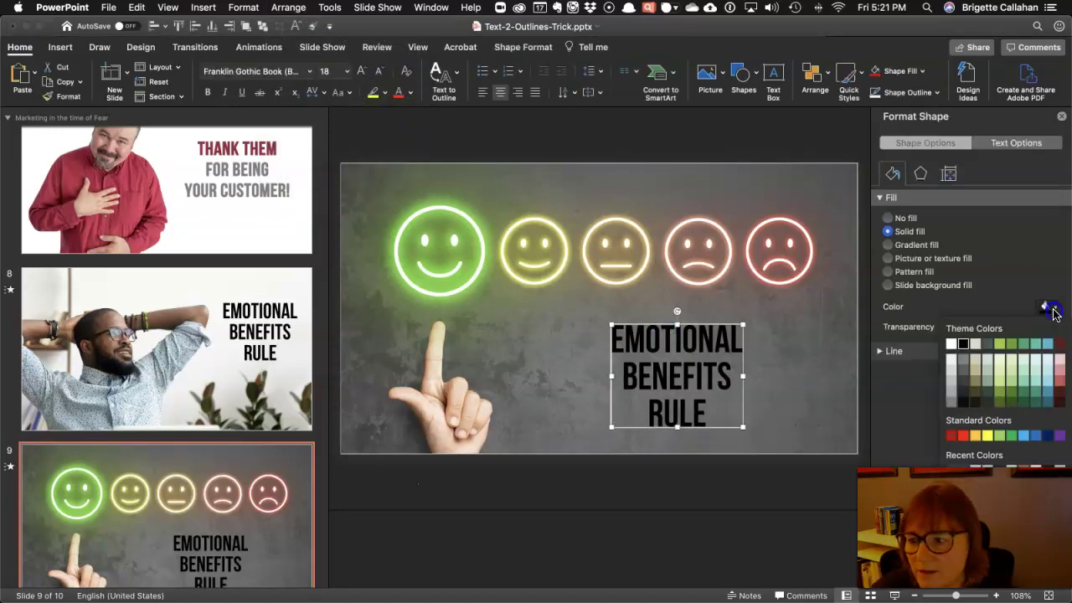
click(950, 345)
click(755, 145)
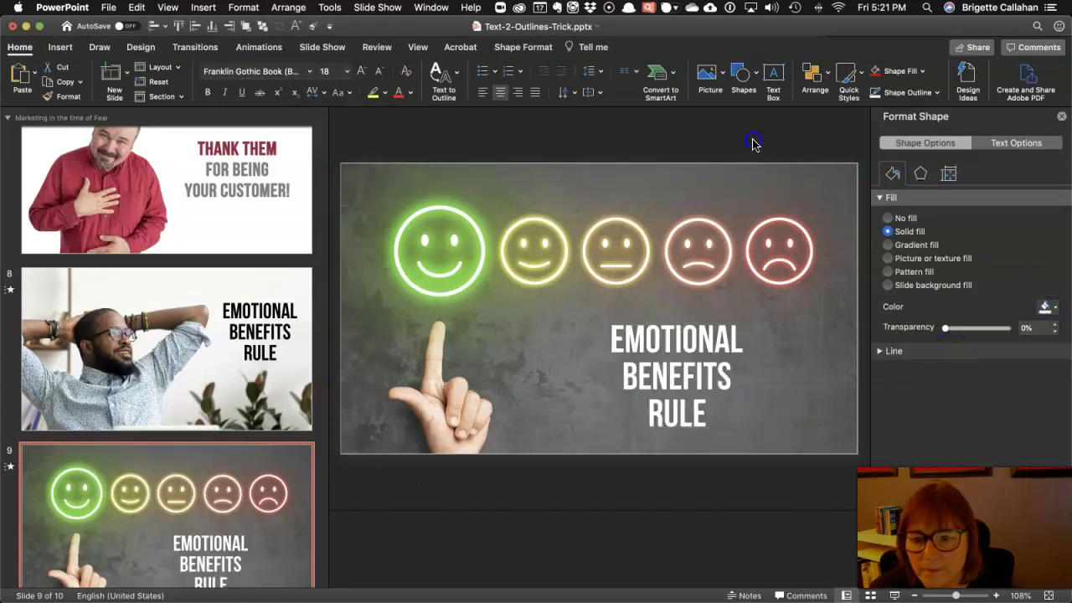
- Return to slide 8, switch to Slide Sorter, and close the Format Background pane
click(223, 374)
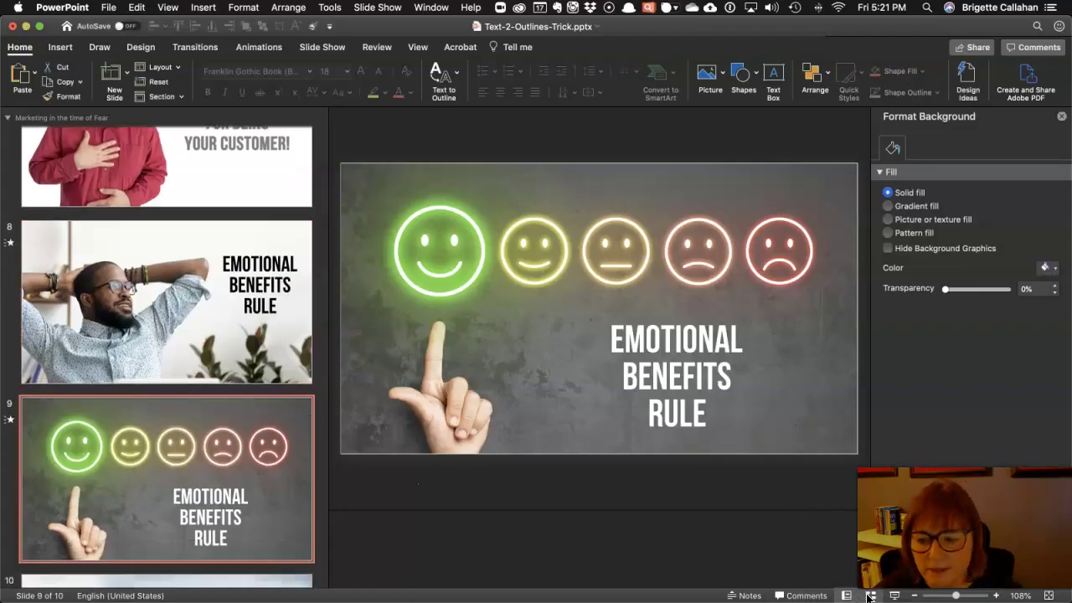
click(870, 595)
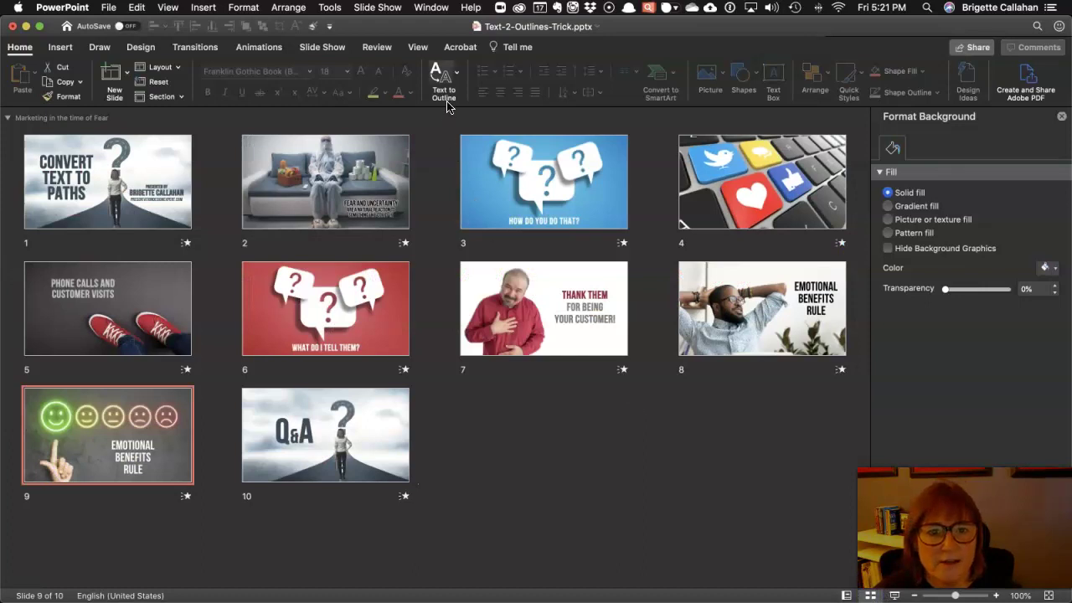
click(1061, 118)
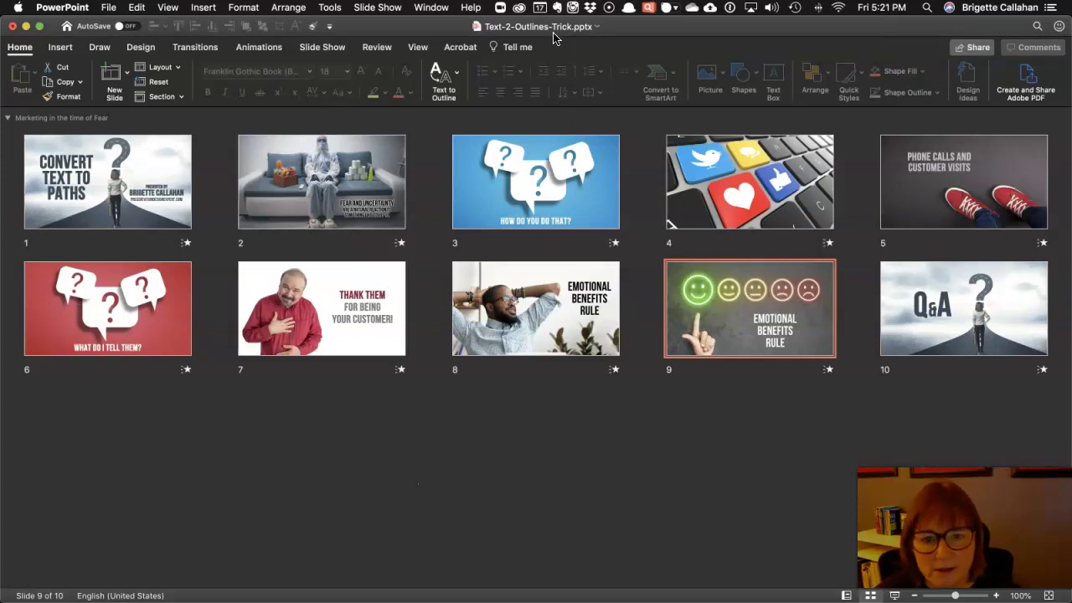
click(425, 164)
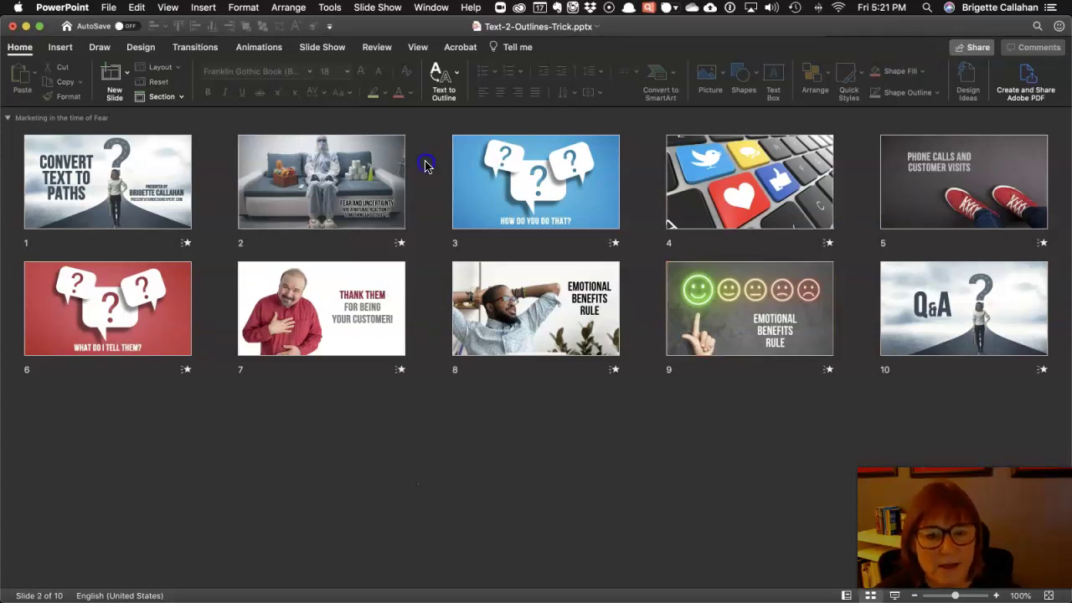